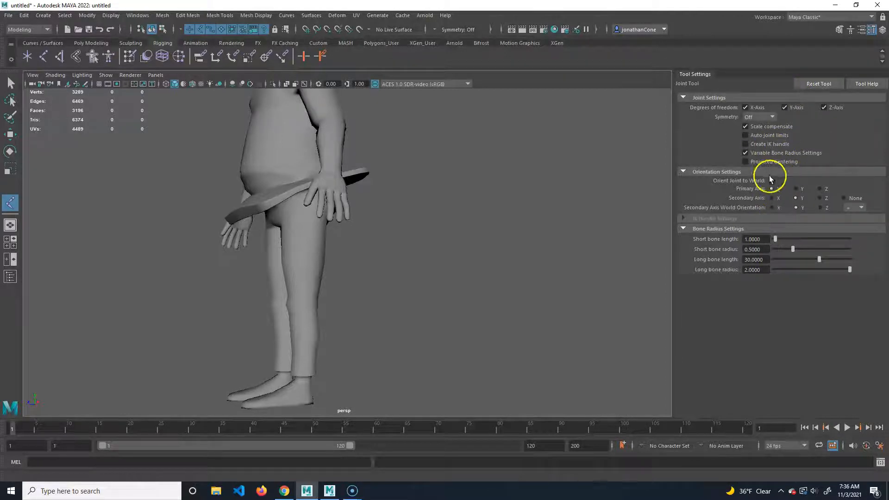
- Set up the Joint tool with projected centering enabled and variable bone radius turned off
click(744, 161)
scroll(474, 269, up, 3)
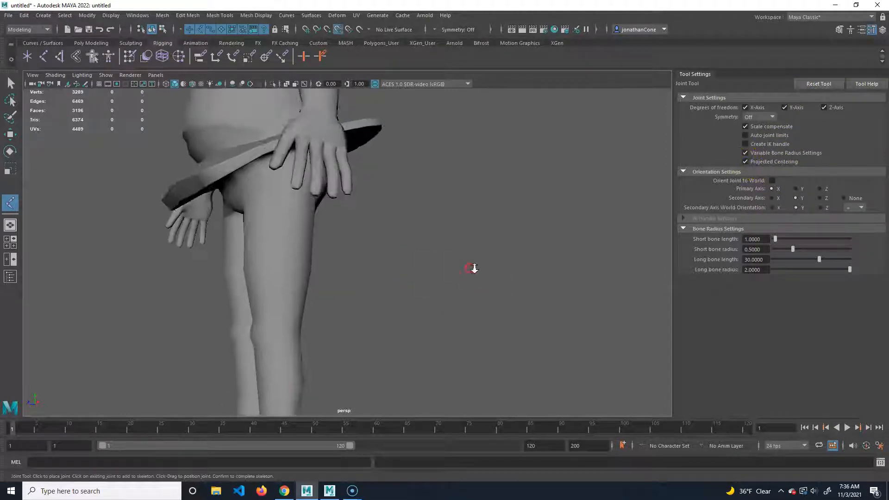
click(767, 155)
scroll(363, 181, up, 4)
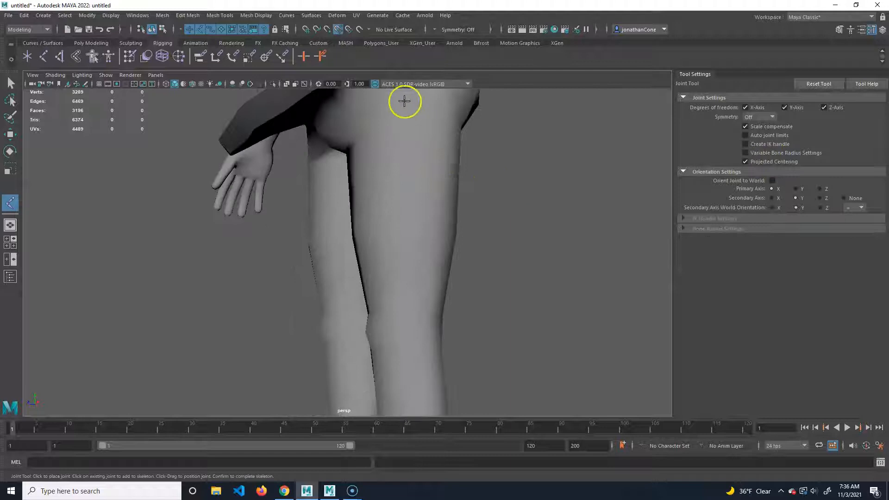
- Place a joint inside the top of the character's left thigh and turn on X-ray display for joints
click(409, 106)
scroll(403, 243, down, 5)
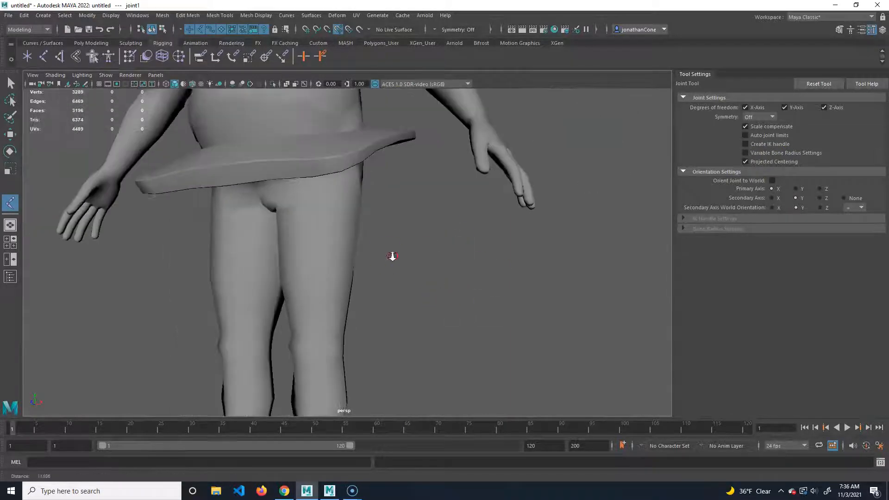
click(304, 85)
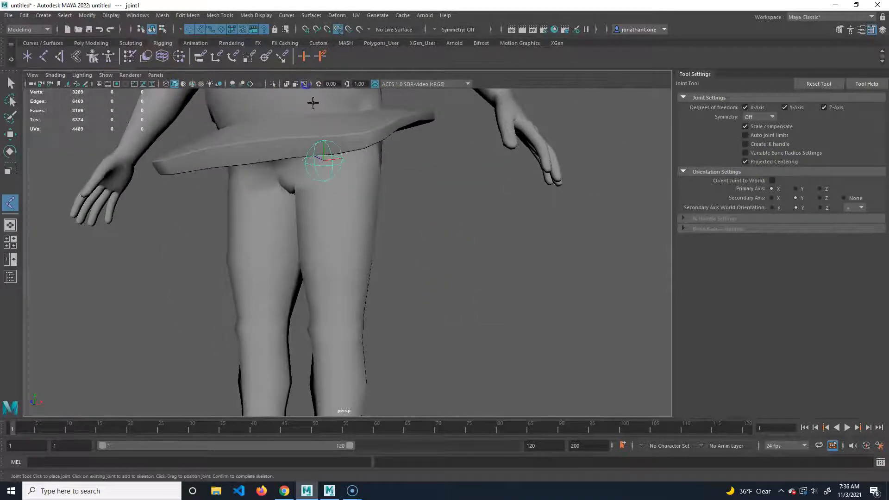
- Try positioning a joint at the left knee and adding a child joint at the ankle
alt+drag(381, 254, 399, 226)
drag(328, 197, 354, 329)
alt+middle_drag(371, 335, 373, 238)
key(super)
key(Escape)
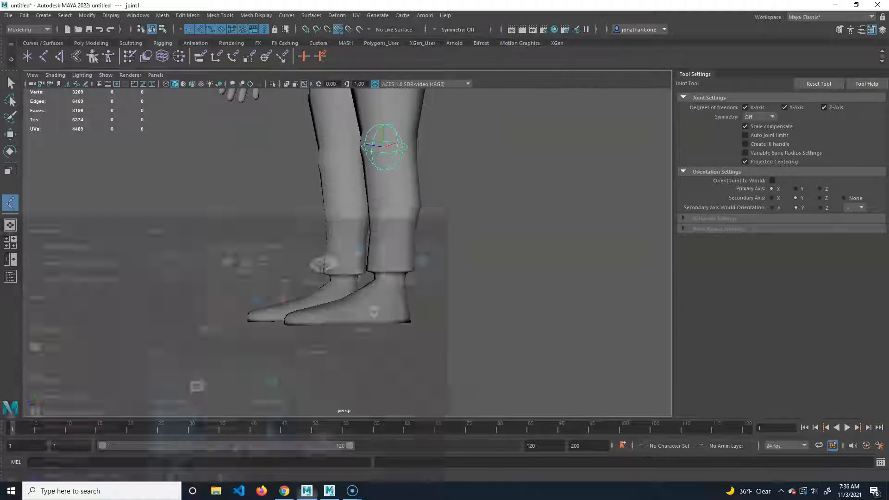
click(388, 278)
- Examine from several angles how the knee and ankle joints are centered inside the left leg
alt+drag(381, 297, 470, 304)
alt+right_drag(471, 304, 486, 278)
alt+middle_drag(486, 279, 496, 278)
alt+drag(496, 278, 478, 269)
alt+middle_drag(483, 259, 392, 268)
mouse_move(391, 266)
alt+mouse_down()
mouse_move(374, 263)
mouse_move(383, 257)
alt+mouse_up()
alt+middle_drag(385, 254, 398, 343)
alt+right_drag(396, 345, 351, 282)
alt+drag(351, 282, 369, 215)
alt+right_drag(371, 366, 415, 330)
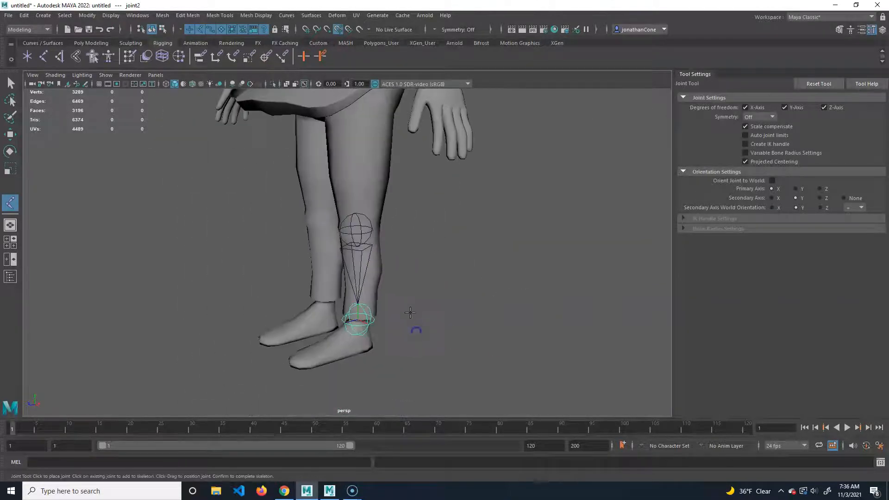
- Finish the joint chain and delete the test joints from the left leg
key(Return)
key(Delete)
alt+middle_drag(373, 186, 385, 267)
alt+right_drag(385, 268, 424, 303)
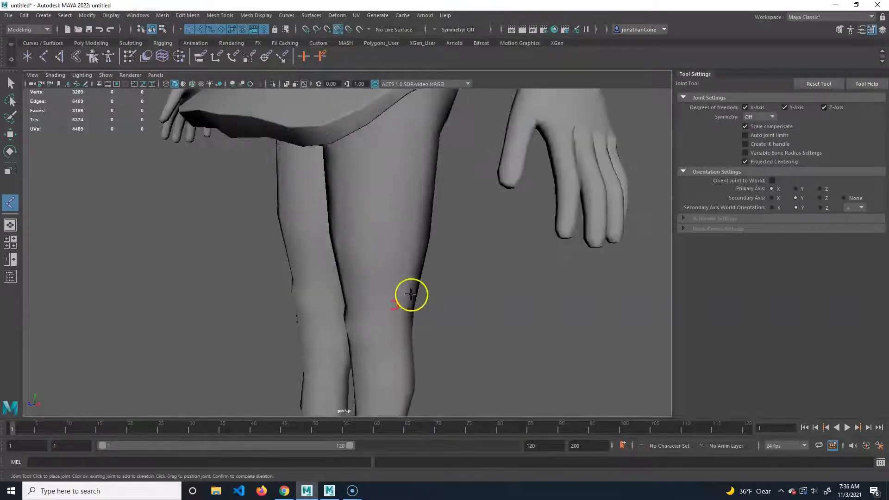
alt+middle_drag(424, 303, 442, 351)
- Switch to the Select tool and select the character mesh
click(12, 84)
alt+drag(359, 231, 417, 252)
alt+middle_drag(417, 253, 420, 227)
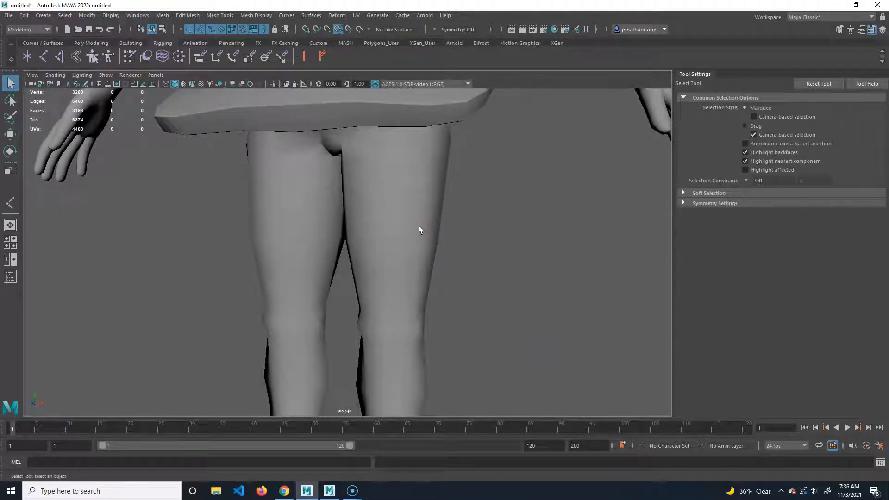
click(421, 237)
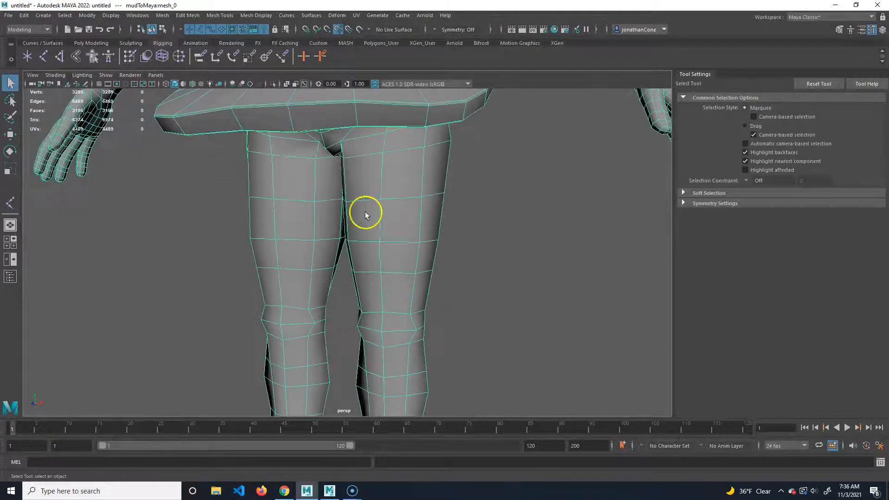
- Examine the edge flow around the hips and upper thighs of the character mesh
alt+drag(371, 298, 354, 260)
alt+middle_drag(355, 259, 357, 311)
alt+right_drag(357, 312, 425, 323)
alt+drag(425, 324, 395, 294)
alt+middle_drag(395, 294, 347, 307)
alt+right_drag(347, 307, 387, 301)
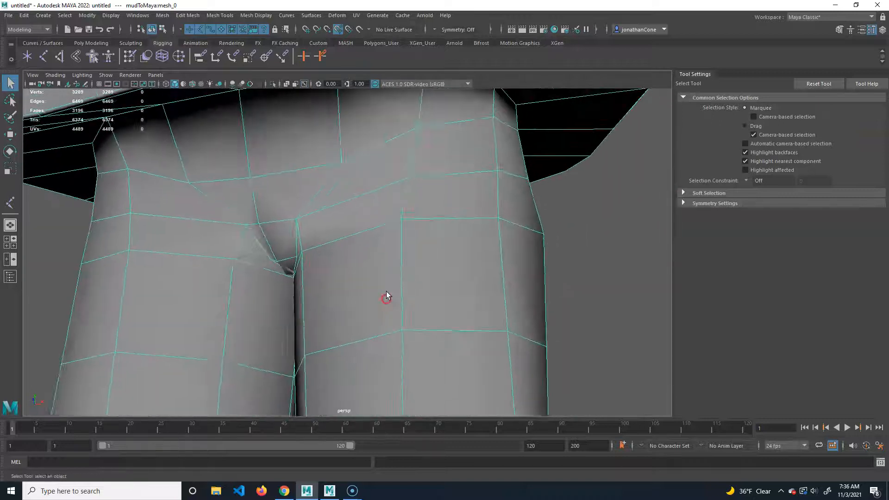
alt+drag(387, 301, 395, 274)
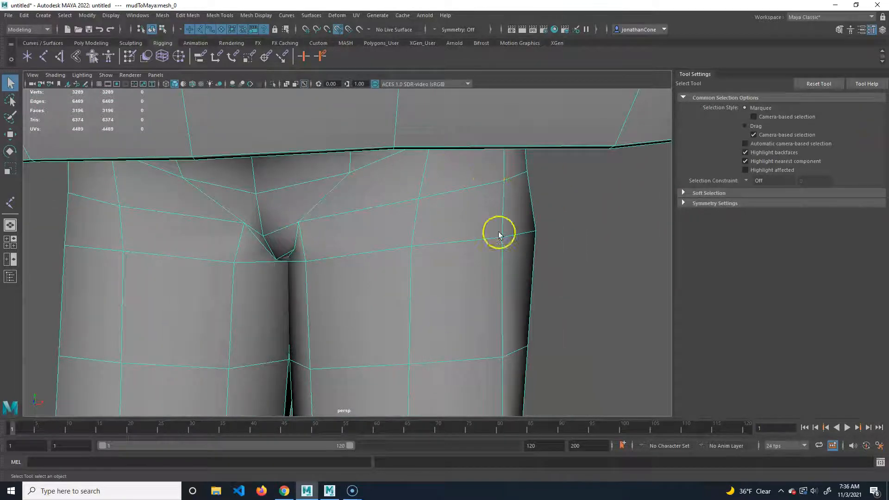
alt+drag(548, 250, 457, 204)
alt+drag(511, 250, 452, 228)
- Examine the edge loops around the knee and down the lower leg to the ankle
alt+middle_drag(482, 301, 500, 188)
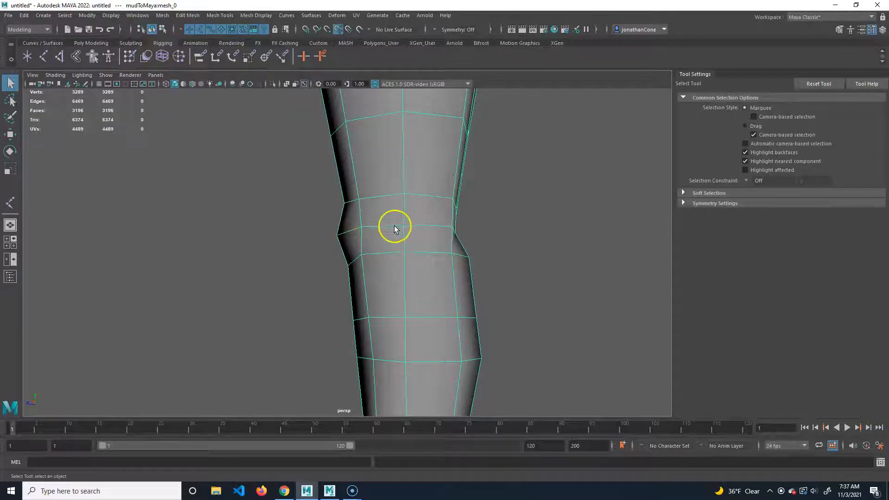
alt+drag(380, 259, 404, 248)
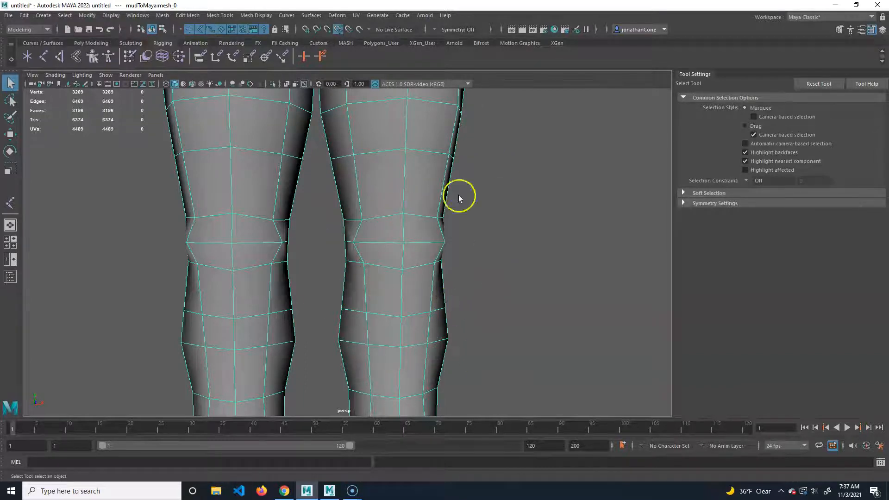
alt+drag(519, 319, 406, 318)
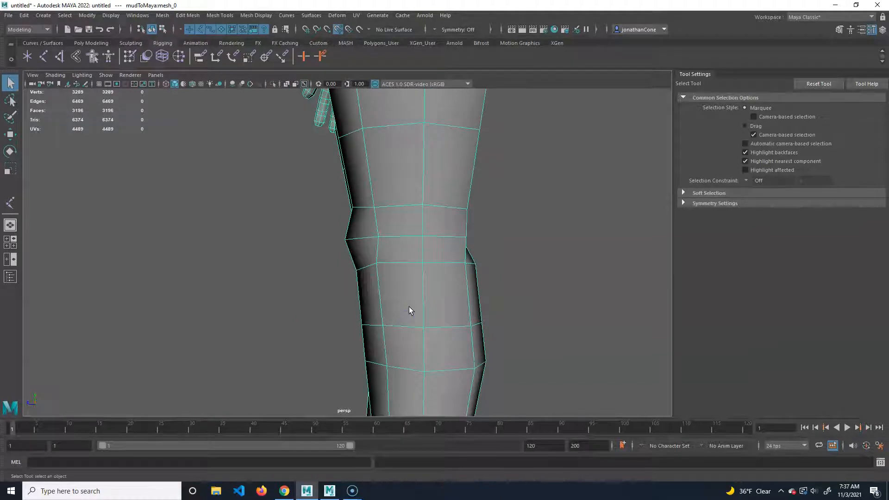
click(424, 318)
click(423, 146)
click(420, 103)
click(391, 224)
alt+drag(443, 269, 445, 262)
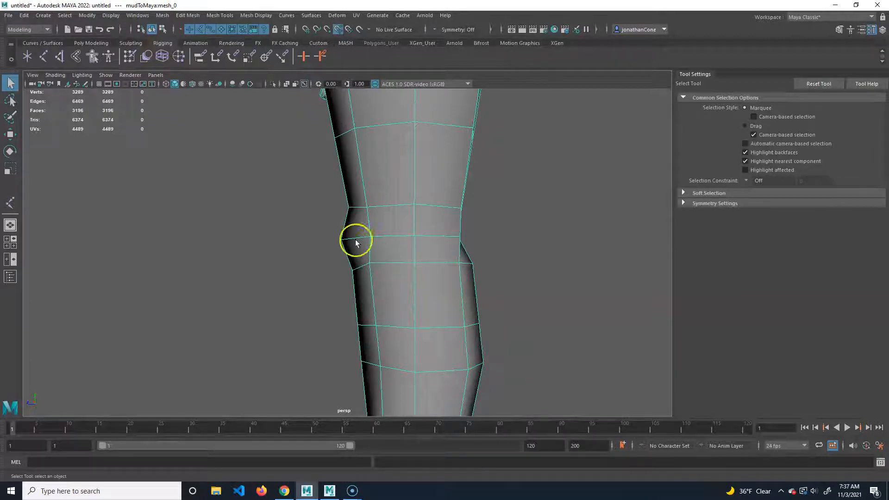
alt+middle_drag(461, 393, 437, 210)
alt+right_drag(507, 274, 359, 265)
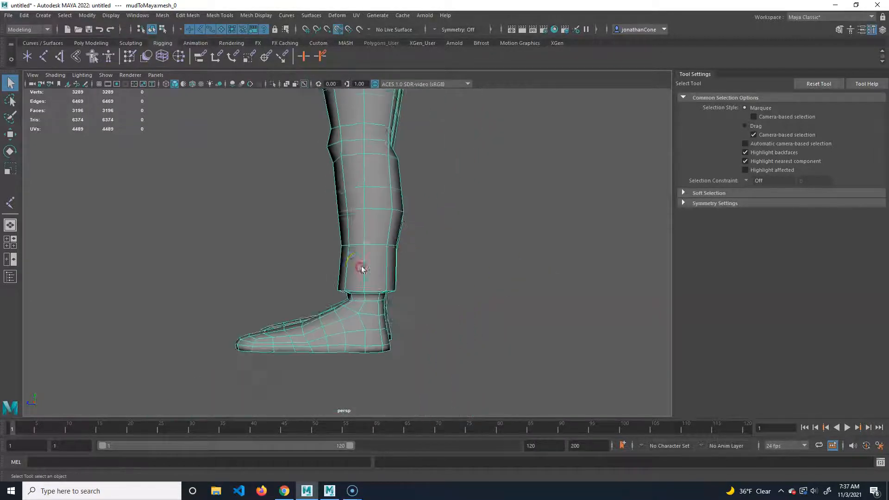
alt+middle_drag(435, 179, 461, 286)
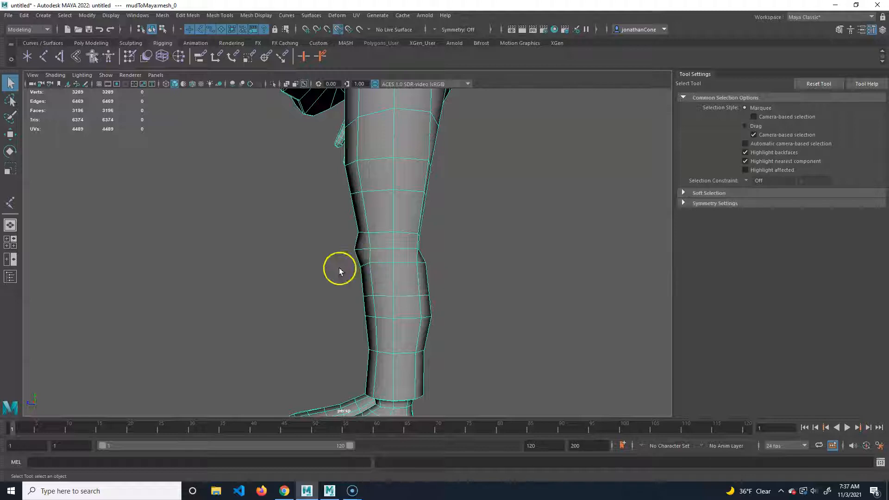
alt+right_drag(339, 271, 442, 263)
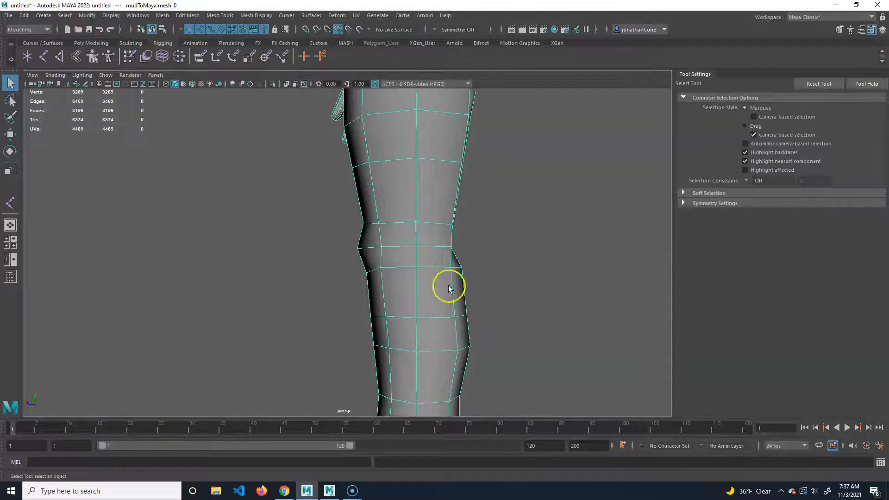
- Switch to the Rigging command set and browse the available Skin and Deform commands
click(21, 30)
click(36, 48)
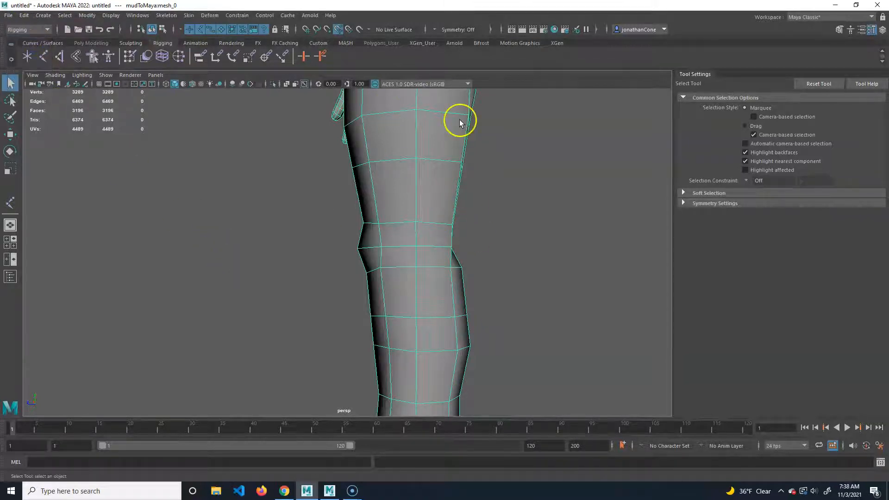
click(167, 17)
click(187, 15)
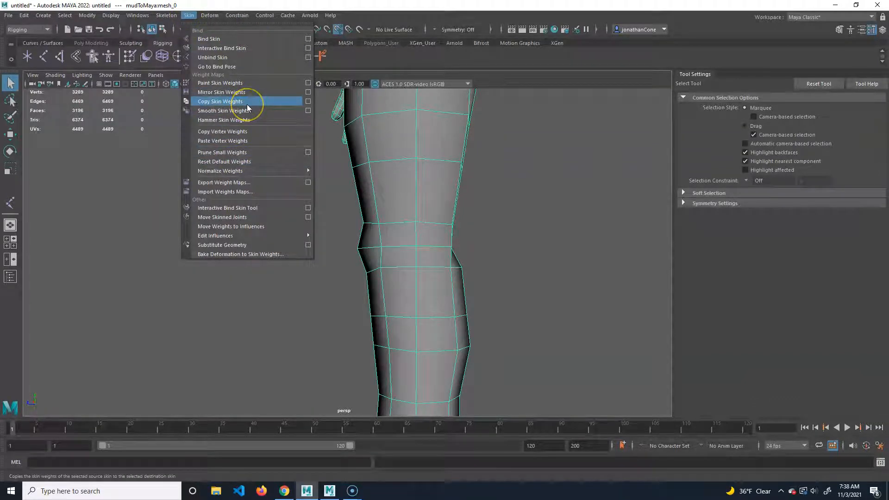
click(210, 15)
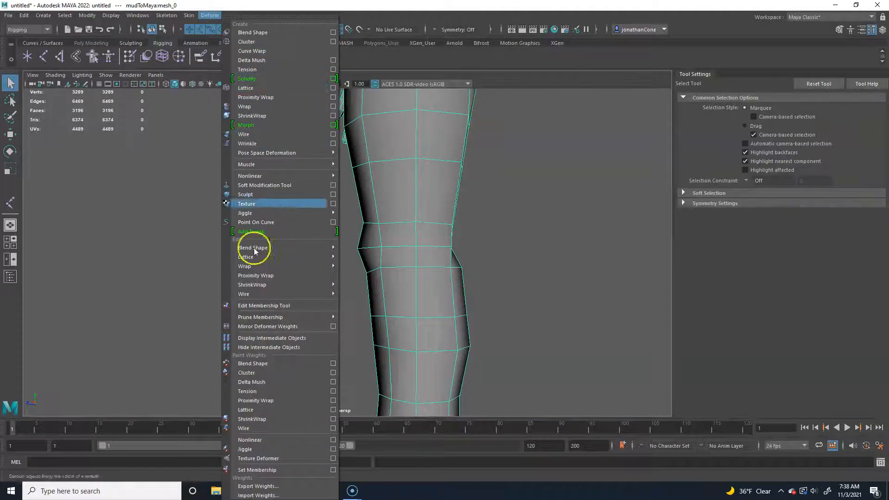
click(552, 259)
click(553, 259)
- Put the character mesh into edge selection mode around the hips
alt+middle_drag(449, 329, 418, 260)
click(418, 261)
alt+right_drag(423, 261, 381, 260)
alt+middle_drag(381, 260, 368, 311)
alt+drag(369, 311, 389, 308)
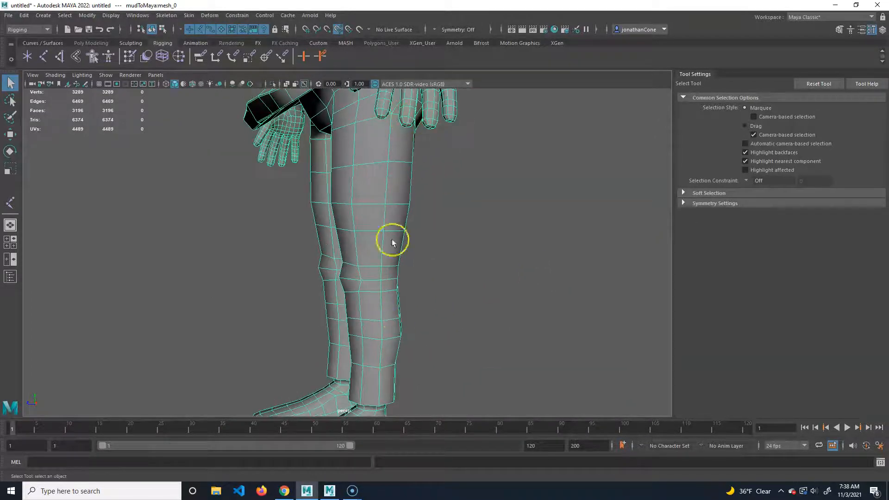
alt+middle_drag(378, 277, 335, 365)
alt+drag(208, 336, 276, 324)
alt+right_drag(276, 324, 351, 307)
alt+middle_drag(351, 308, 357, 334)
right_drag(379, 226, 380, 197)
- Examine the edges where the leg bends at the hip, knee and ankle
alt+drag(404, 238, 363, 226)
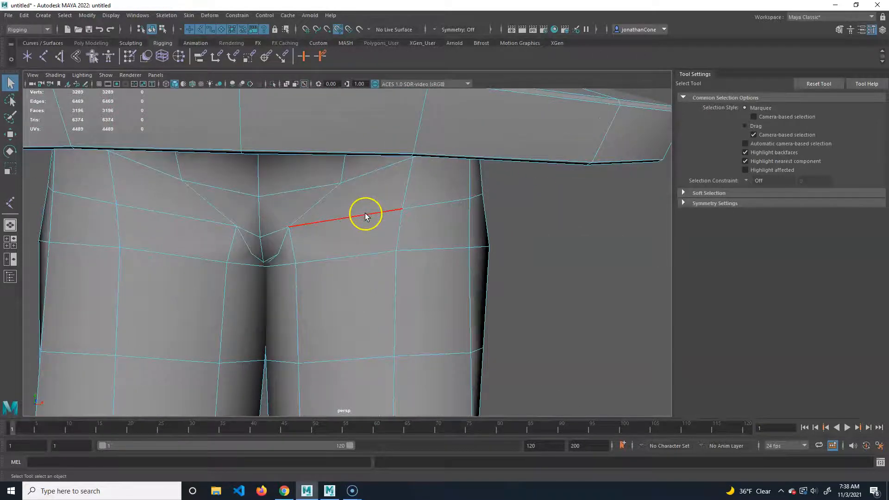
alt+right_drag(382, 226, 313, 215)
alt+drag(389, 243, 354, 227)
alt+right_drag(353, 226, 324, 213)
alt+drag(360, 193, 222, 274)
alt+middle_drag(222, 274, 301, 273)
alt+right_drag(301, 273, 395, 283)
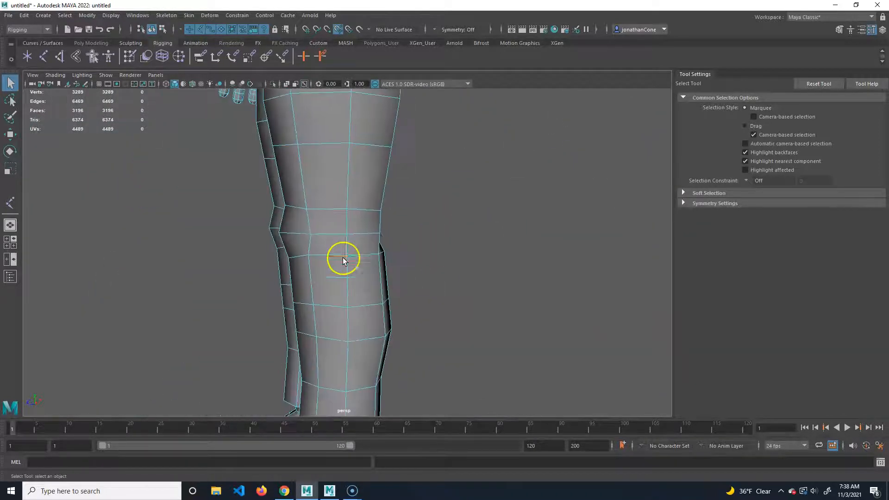
alt+drag(343, 242, 404, 207)
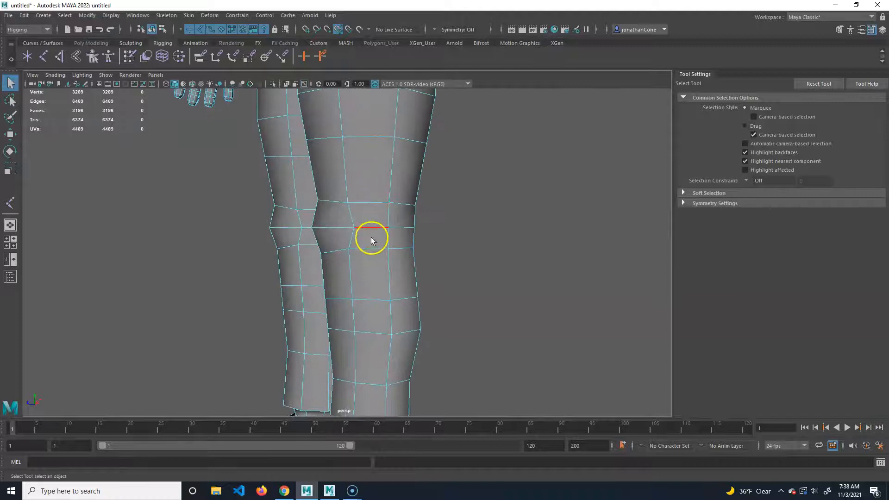
alt+drag(372, 238, 354, 246)
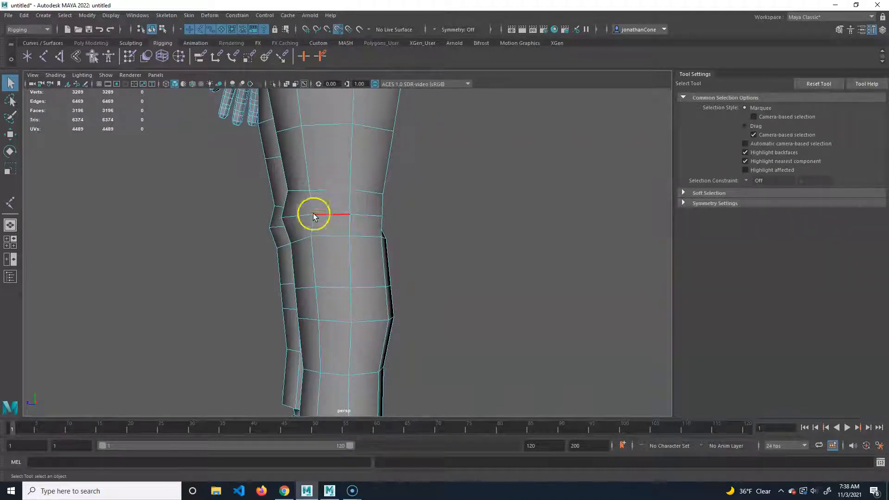
alt+middle_drag(337, 370, 347, 290)
alt+drag(350, 290, 341, 272)
mouse_move(302, 250)
alt+mouse_down()
mouse_move(291, 251)
mouse_move(319, 249)
alt+mouse_up()
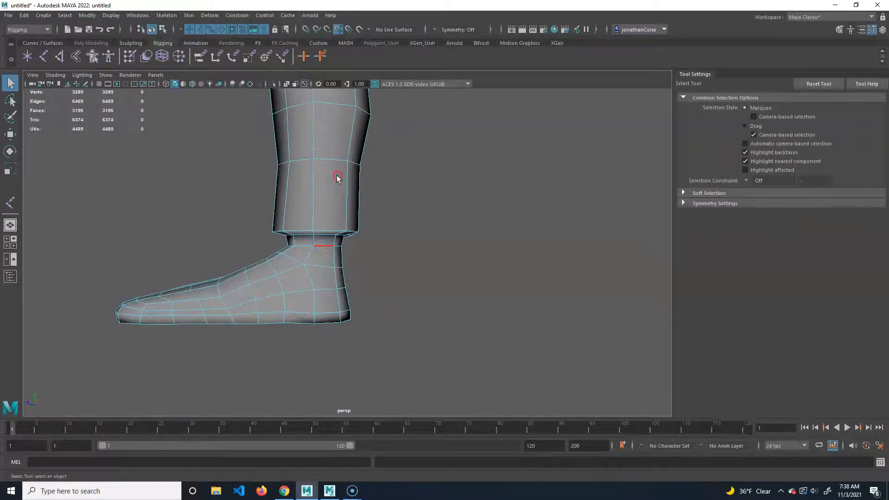
- Examine the edge loops along the left arm at the elbow and wrist
alt+middle_drag(340, 172, 335, 352)
alt+right_drag(324, 222, 204, 172)
alt+middle_drag(259, 111, 298, 347)
alt+drag(297, 348, 470, 304)
alt+middle_drag(470, 304, 324, 274)
alt+right_drag(308, 272, 535, 283)
alt+middle_drag(535, 284, 457, 327)
alt+drag(457, 327, 417, 321)
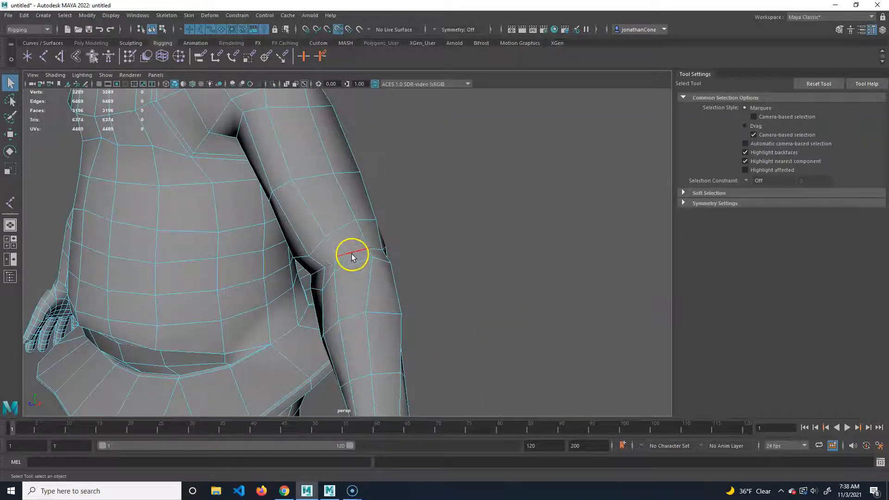
alt+middle_drag(427, 339, 395, 417)
alt+middle_drag(359, 227, 398, 266)
alt+middle_drag(390, 340, 387, 200)
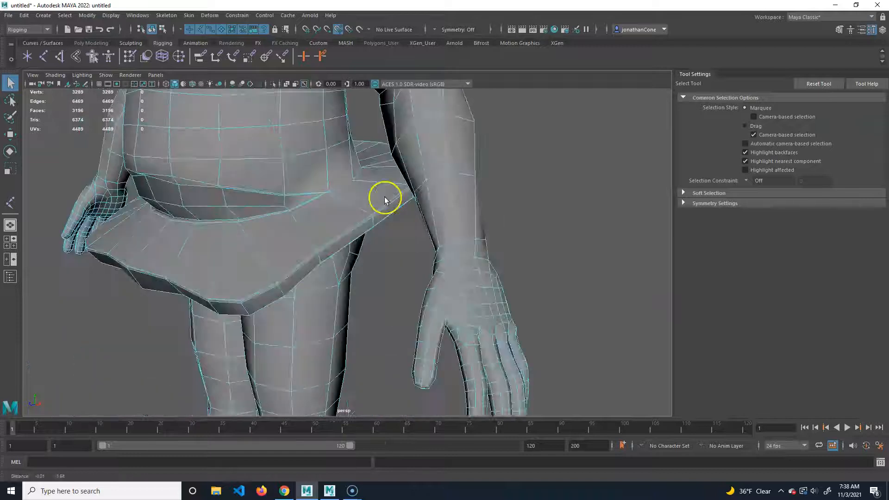
- Select the edge loop around the top of the left thigh, just below the hip
alt+right_drag(503, 281, 287, 296)
alt+drag(287, 296, 371, 298)
alt+right_drag(371, 298, 435, 304)
alt+drag(435, 304, 488, 288)
alt+right_drag(407, 283, 463, 291)
alt+drag(463, 290, 417, 293)
click(385, 225)
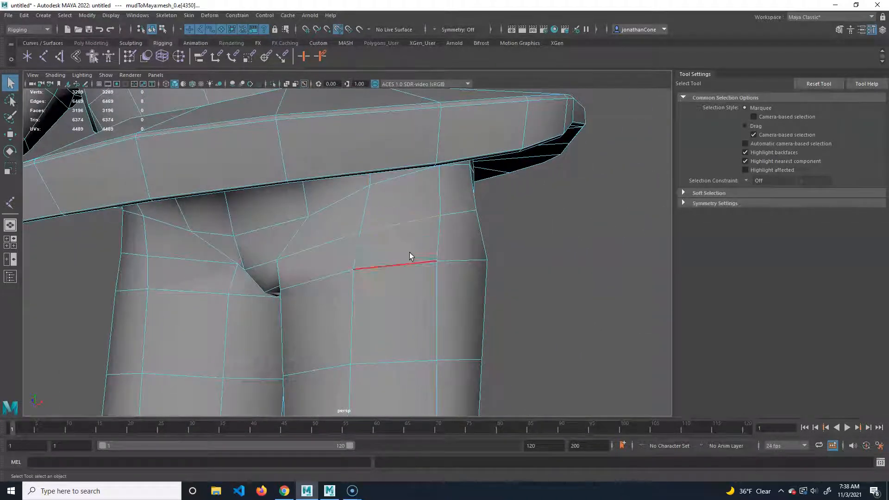
alt+drag(486, 267, 408, 227)
click(338, 278)
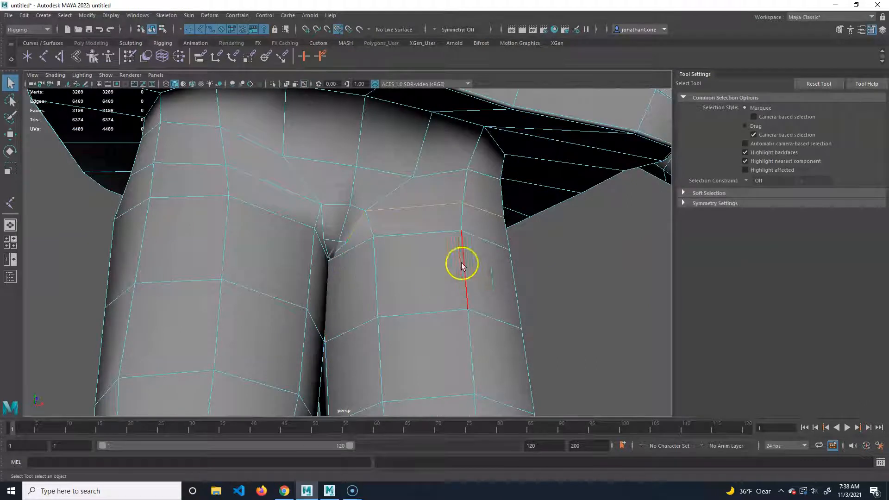
key(ctrl+z)
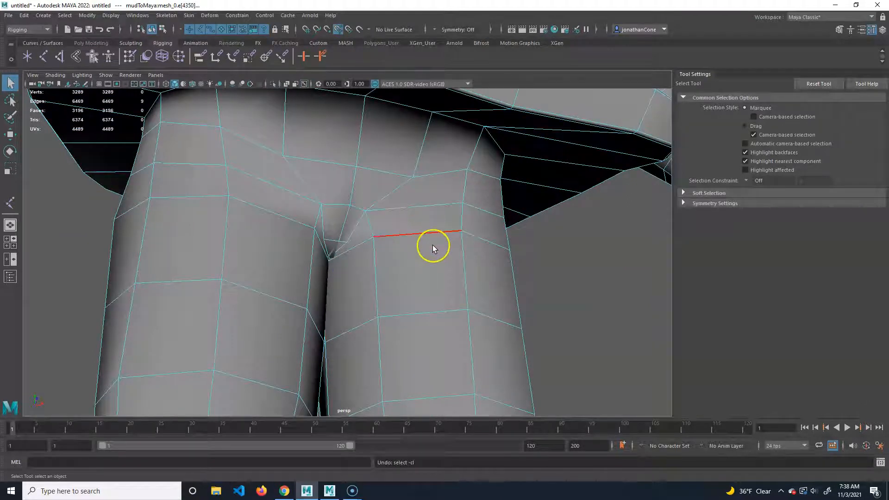
- Limit the edge selection to the left hip area by deselecting the edges over the opposite leg
alt+drag(403, 207, 442, 256)
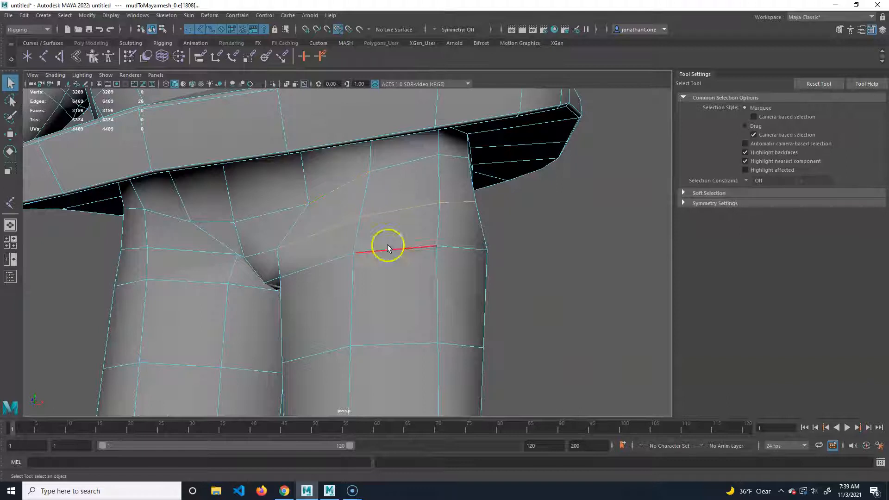
alt+right_drag(427, 268, 311, 253)
alt+drag(312, 253, 335, 251)
ctrl+drag(179, 323, 304, 161)
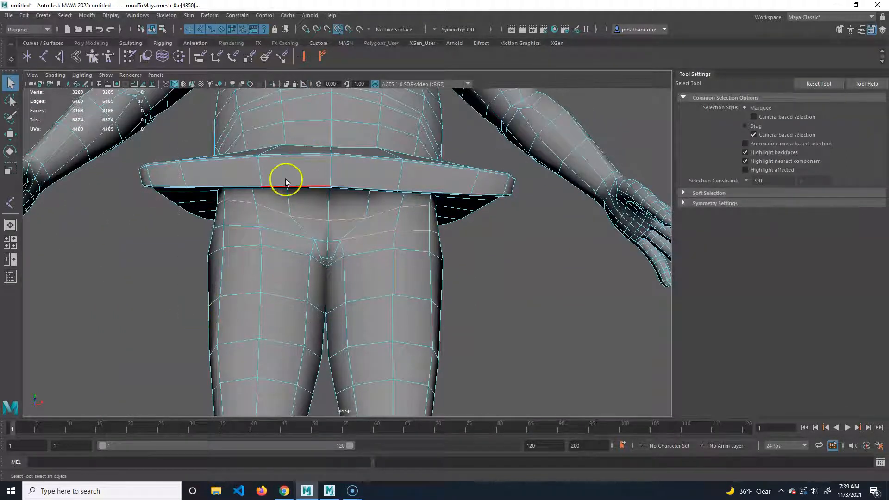
mouse_move(456, 258)
alt+mouse_down()
mouse_move(228, 250)
mouse_move(457, 259)
mouse_move(452, 254)
alt+mouse_up()
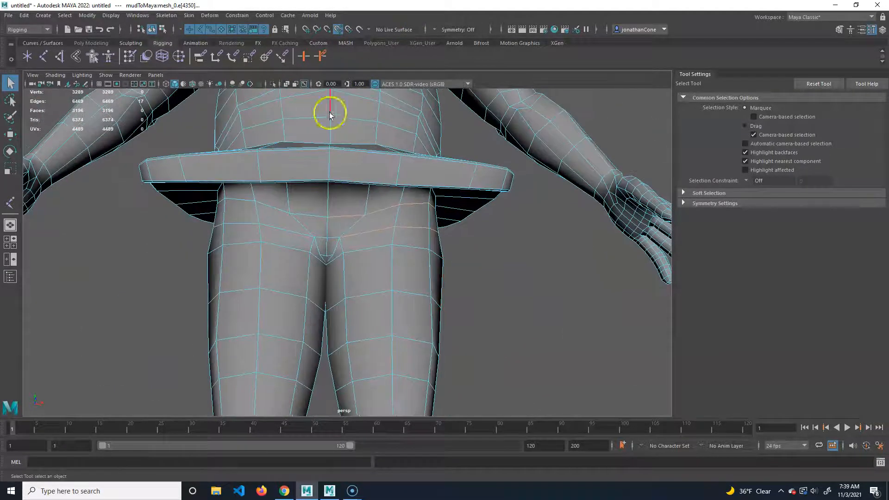
- Create a cluster deformer from the selected left hip edges
click(211, 15)
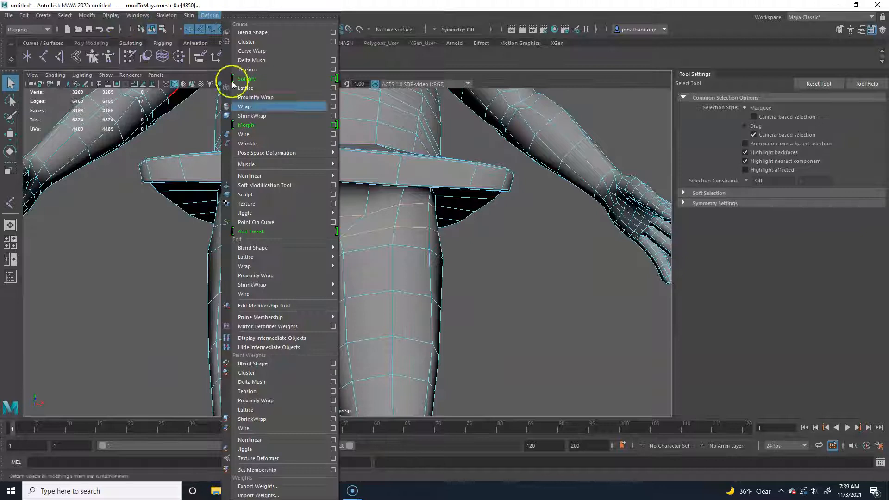
click(266, 42)
alt+drag(456, 250, 411, 203)
- Try moving the hip cluster and undo the test move
key(w)
key(e)
key(w)
key(ctrl+z)
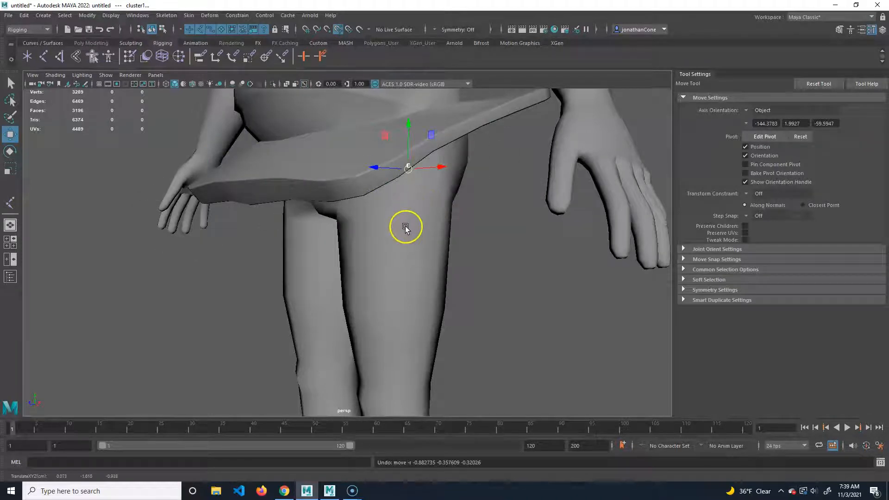
- Select the edge loop around the middle of the left knee and create a cluster from it
alt+drag(456, 226, 435, 229)
alt+right_drag(436, 229, 468, 232)
alt+drag(468, 232, 420, 235)
alt+drag(416, 219, 440, 171)
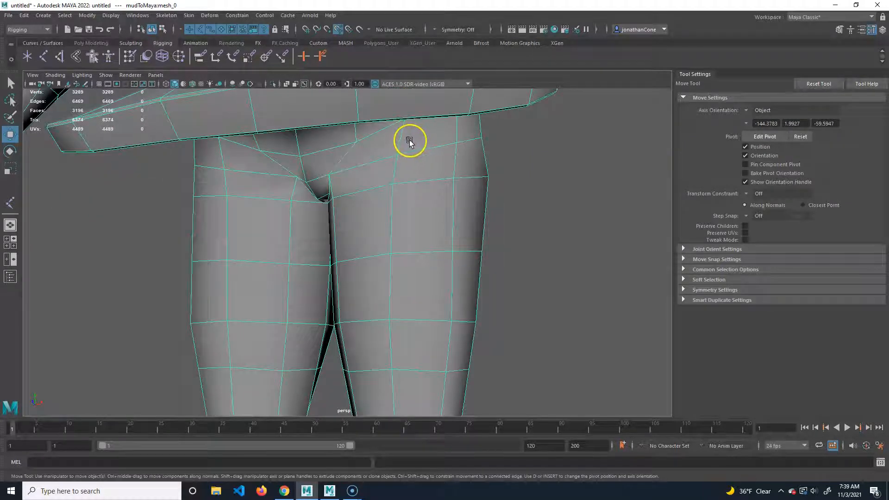
alt+middle_drag(443, 193, 457, 151)
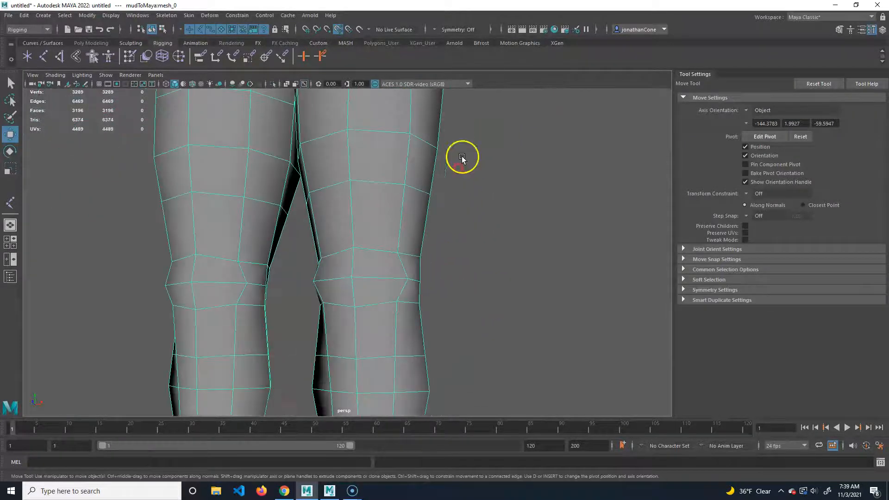
alt+right_drag(456, 151, 403, 214)
mouse_move(403, 214)
alt+middle_down()
mouse_move(428, 294)
mouse_move(415, 207)
alt+middle_up()
alt+right_drag(414, 207, 493, 250)
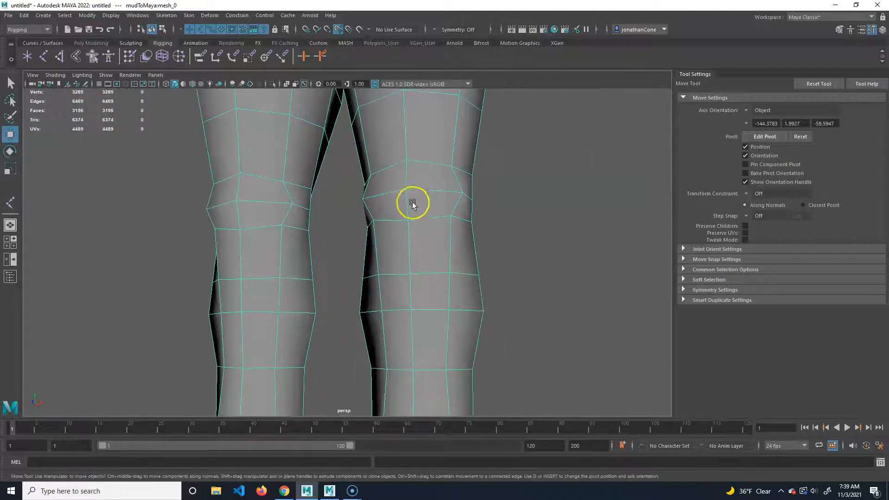
alt+drag(419, 184, 478, 258)
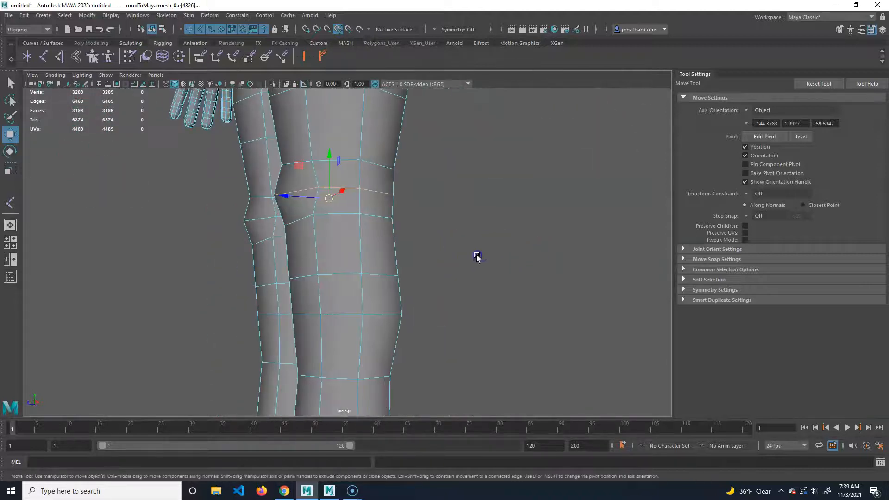
key(g)
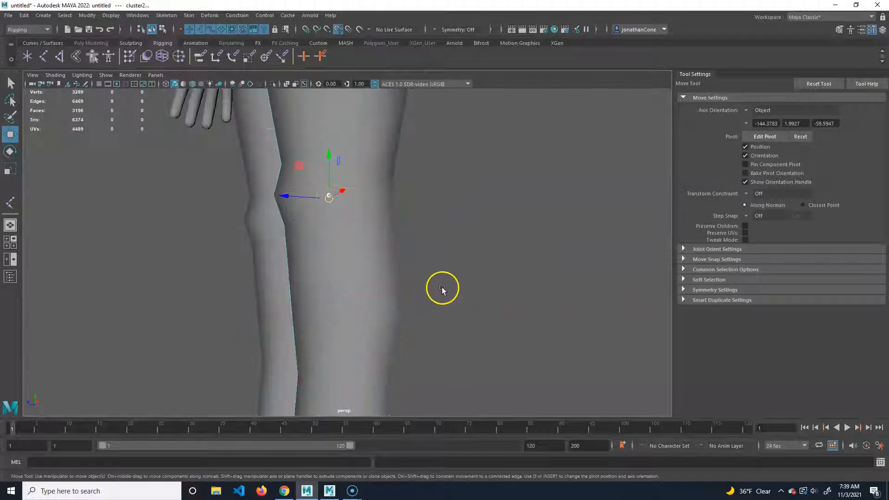
- Select the edge loops around the left ankle, just below the trouser cuff, and create a cluster from them
alt+middle_drag(434, 337, 395, 259)
click(341, 191)
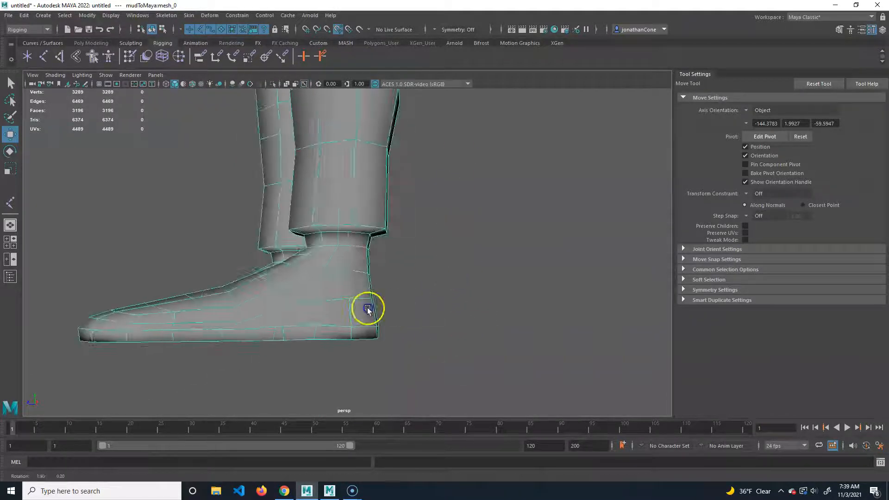
alt+right_drag(391, 306, 431, 320)
alt+middle_drag(373, 298, 407, 325)
double_click(386, 271)
alt+drag(389, 278, 403, 330)
shift+double_click(365, 322)
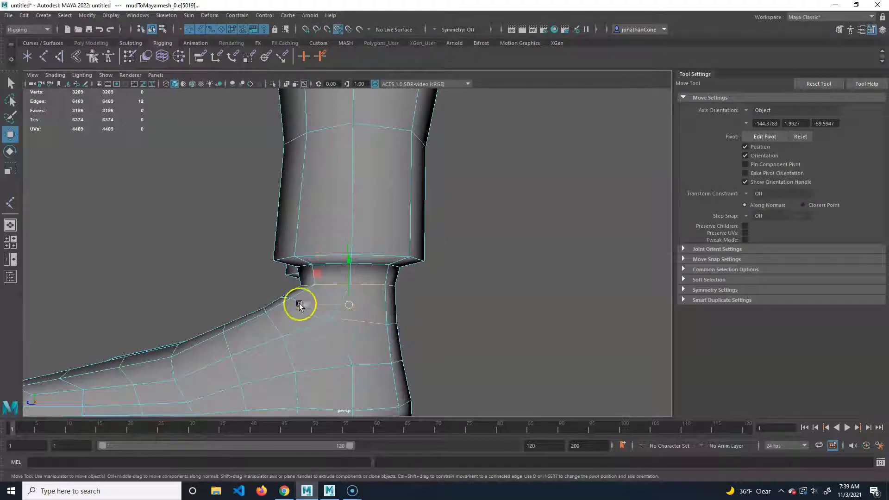
shift+double_click(288, 280)
alt+drag(365, 332, 463, 344)
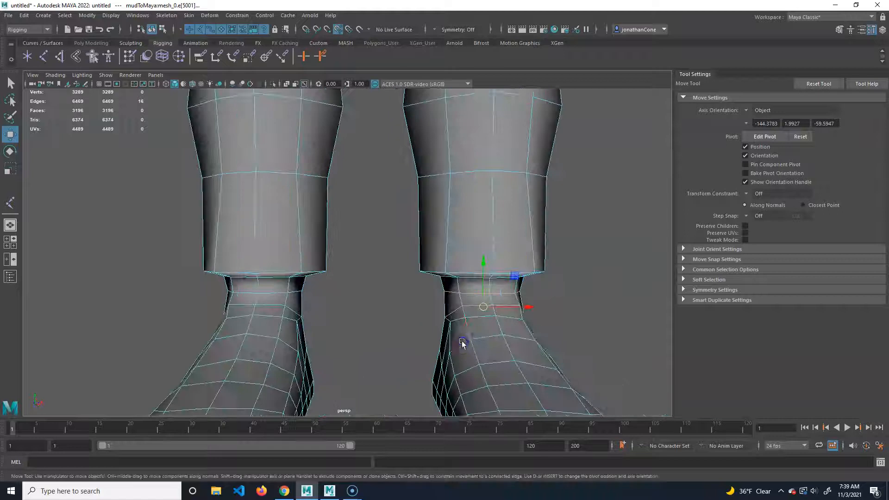
key(g)
- Create a cluster from a vertex on the sole at the ball of the left foot
alt+drag(551, 356, 397, 254)
click(398, 255)
alt+right_drag(268, 262, 385, 278)
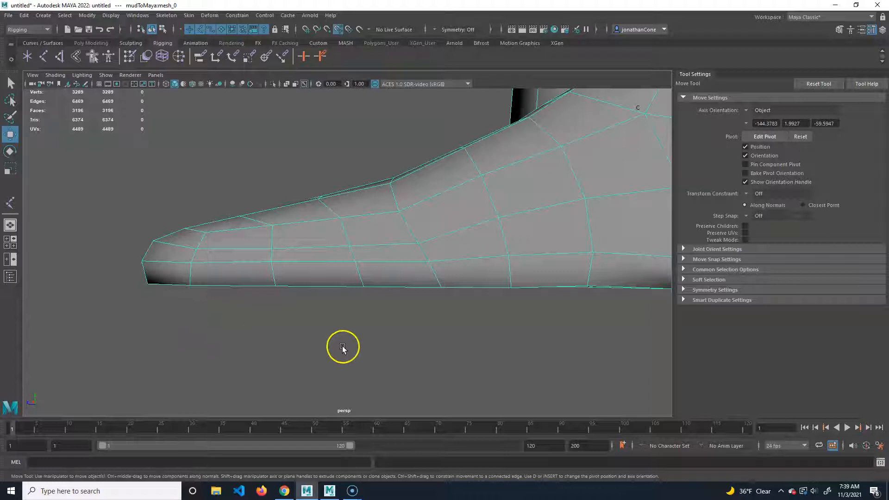
alt+drag(277, 281, 369, 272)
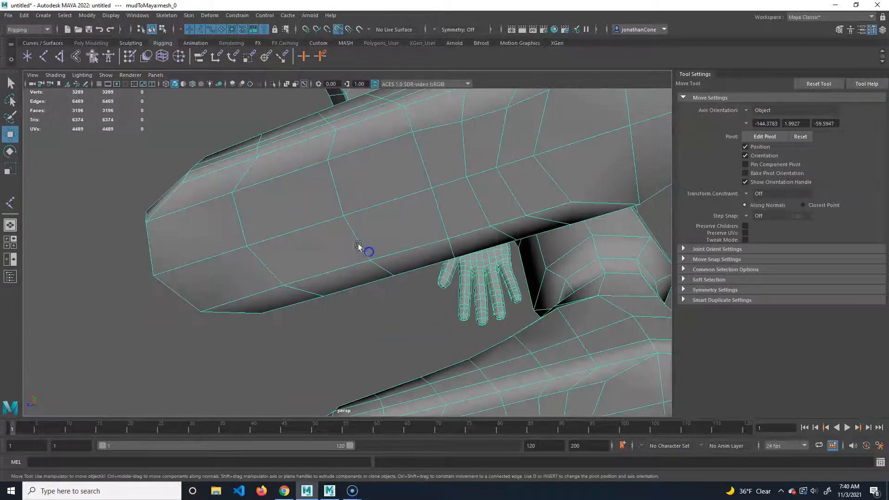
click(336, 211)
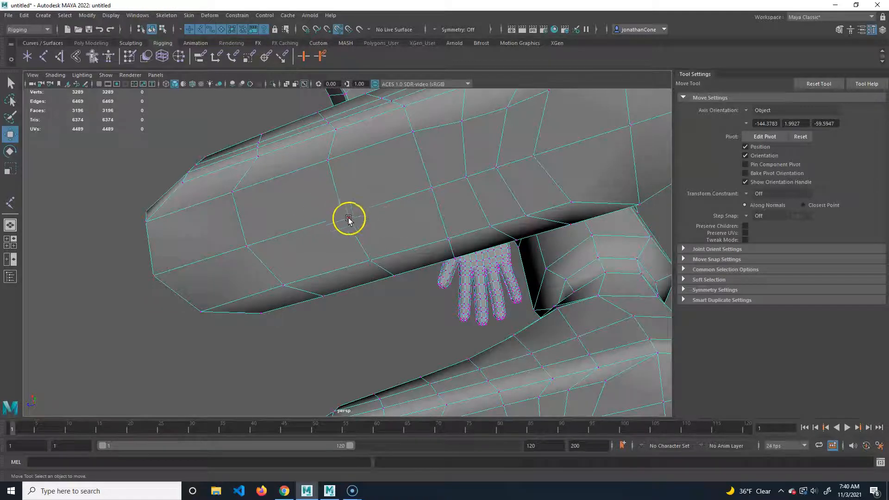
alt+drag(352, 244, 393, 222)
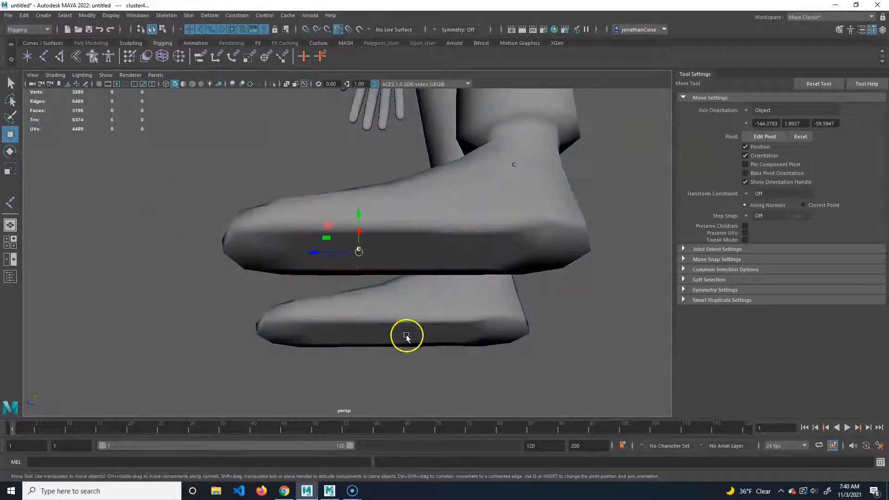
- Select the vertex at the tip of the left foot and create a cluster from it
alt+drag(345, 301, 364, 307)
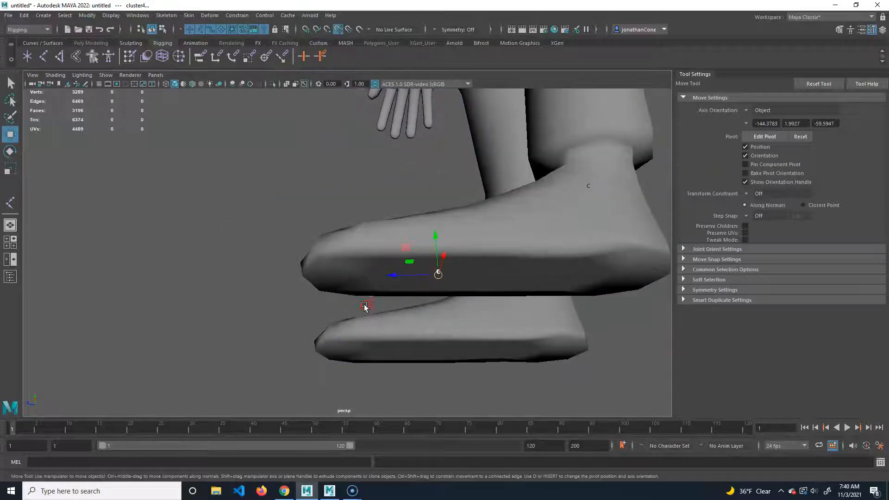
click(347, 248)
alt+drag(347, 250, 353, 292)
alt+right_drag(353, 292, 389, 300)
alt+middle_drag(389, 300, 407, 302)
key(F9)
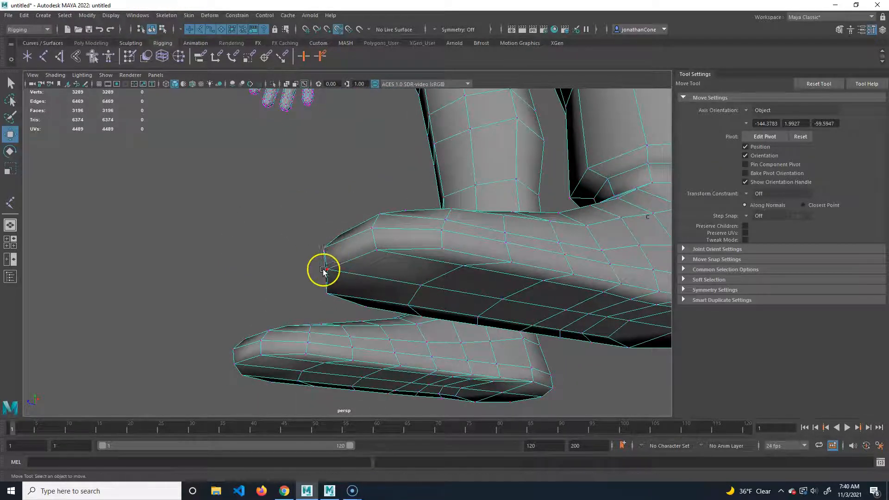
click(325, 269)
alt+drag(371, 362, 389, 348)
key(g)
- Select the front edges around the character's waist, just above the flared skirt
alt+right_drag(395, 339, 373, 308)
alt+drag(373, 307, 359, 337)
alt+right_drag(359, 338, 414, 263)
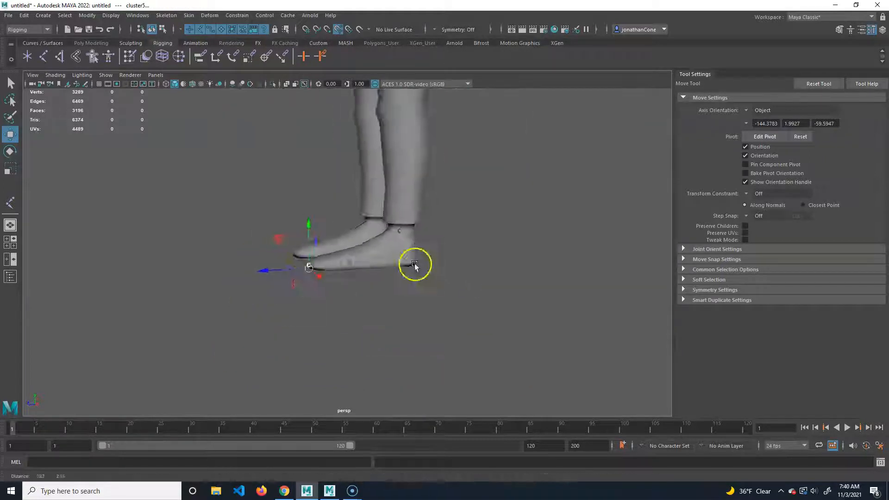
alt+middle_drag(415, 263, 399, 389)
alt+drag(390, 227, 388, 168)
alt+middle_drag(382, 188, 353, 338)
alt+drag(223, 308, 319, 315)
alt+right_drag(320, 315, 403, 322)
click(238, 306)
alt+right_drag(238, 306, 363, 329)
alt+middle_drag(362, 330, 365, 294)
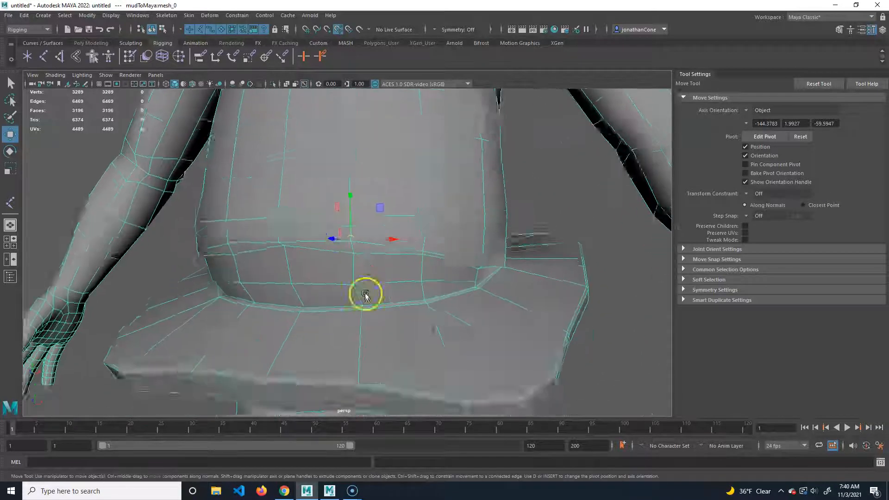
alt+drag(365, 294, 362, 275)
right_drag(361, 294, 361, 262)
double_click(361, 294)
- Extend the edge selection around the rest of the waist and create a cluster from it
alt+drag(476, 294, 319, 290)
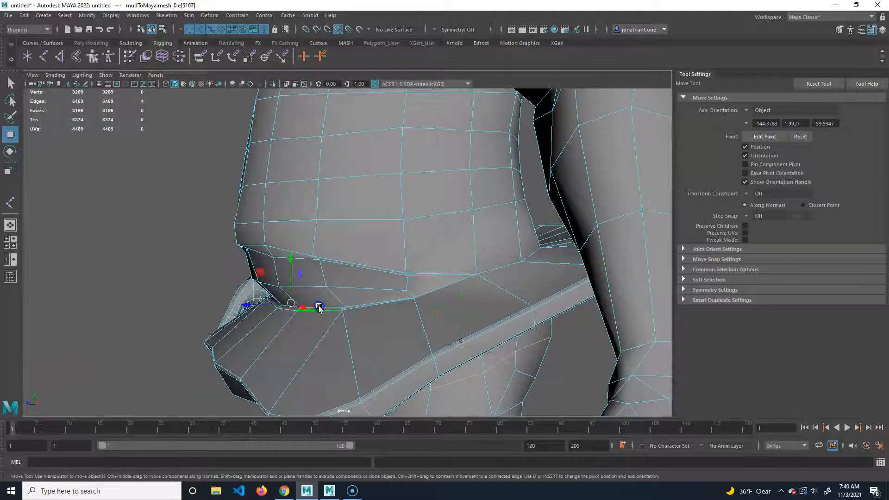
alt+drag(506, 315, 414, 306)
shift+double_click(415, 307)
alt+drag(504, 320, 420, 339)
shift+double_click(434, 352)
alt+drag(552, 347, 623, 332)
alt+drag(457, 319, 422, 357)
shift+double_click(341, 368)
alt+drag(341, 368, 539, 323)
alt+right_drag(540, 324, 449, 292)
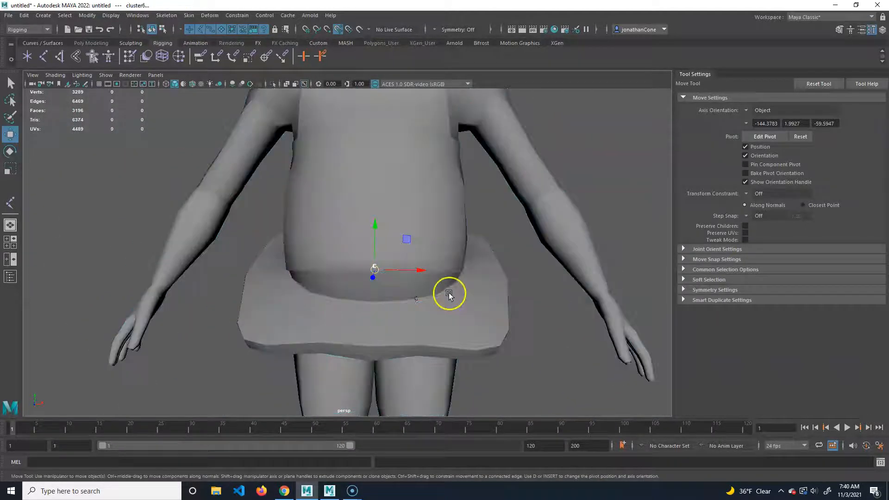
- Create a cluster from the edge loop around the lower belly, just above the waist
click(401, 237)
alt+drag(401, 237, 395, 246)
alt+right_drag(395, 246, 429, 276)
alt+drag(430, 276, 397, 272)
alt+right_drag(408, 281, 420, 290)
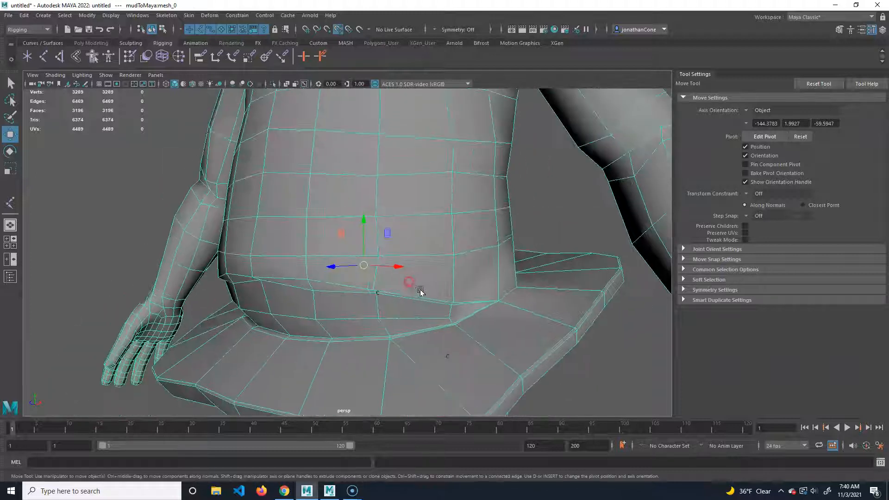
click(431, 254)
key(g)
- Select the edge loop around the middle of the torso and create a cluster from it
click(408, 207)
alt+right_drag(406, 208, 346, 218)
alt+middle_drag(345, 218, 353, 239)
right_drag(387, 224, 388, 201)
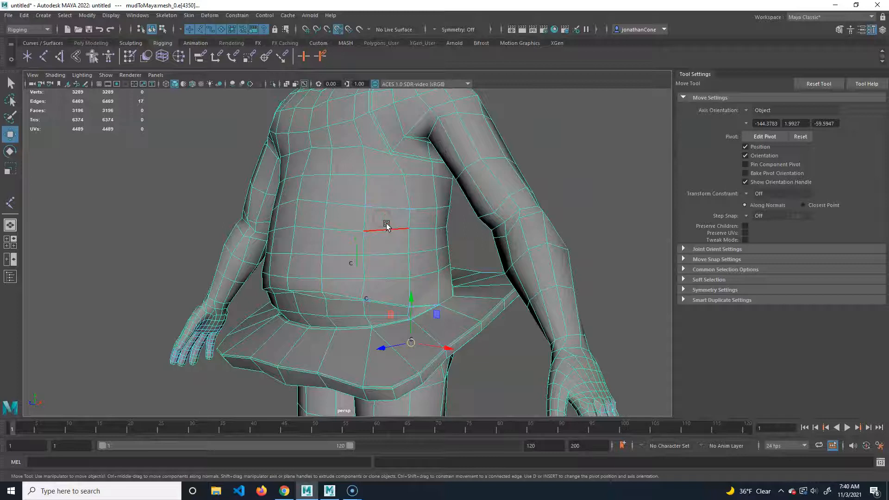
alt+drag(409, 268, 364, 272)
double_click(366, 226)
key(g)
- Select the edge loop around the torso just below the chest and create a cluster from it
click(386, 187)
alt+drag(363, 200, 377, 217)
right_drag(368, 241, 369, 216)
alt+drag(402, 282, 368, 282)
alt+drag(346, 215, 404, 212)
double_click(385, 199)
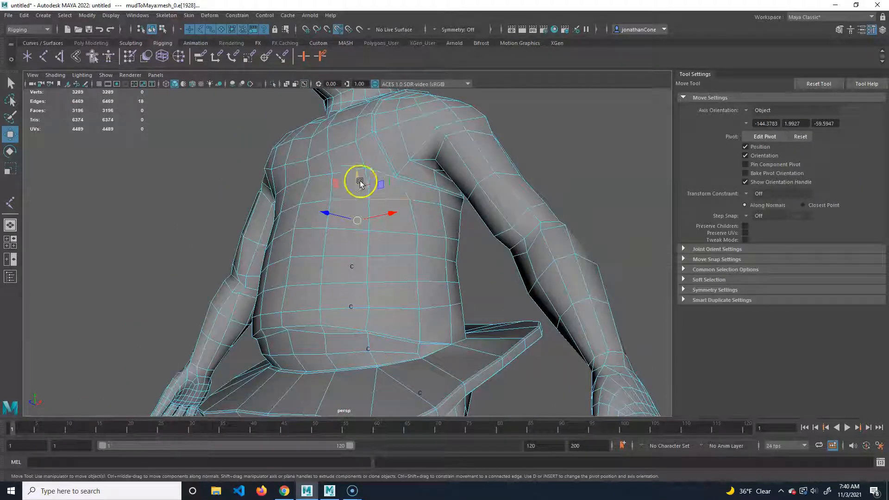
mouse_move(337, 277)
alt+mouse_down()
mouse_move(379, 304)
mouse_move(333, 298)
mouse_move(355, 280)
alt+mouse_up()
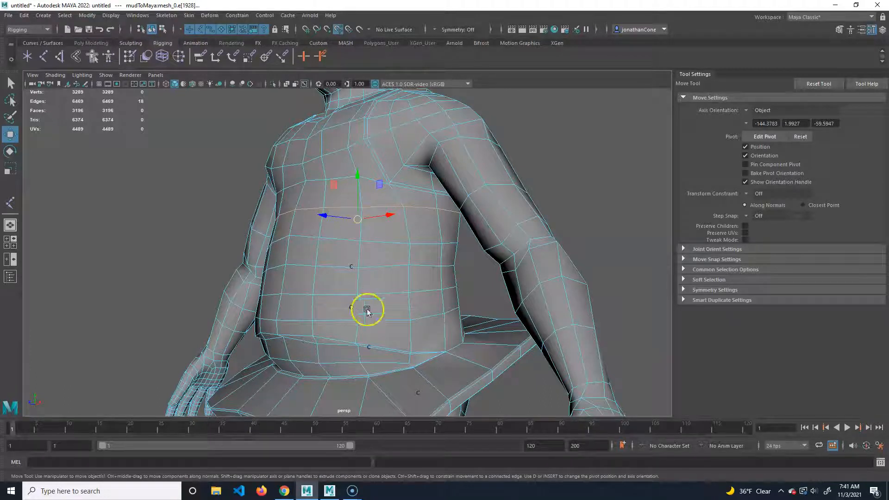
key(g)
- Examine the mesh edges across the shoulders, chest and neck alongside the spine clusters from several sides
alt+middle_drag(410, 248, 405, 349)
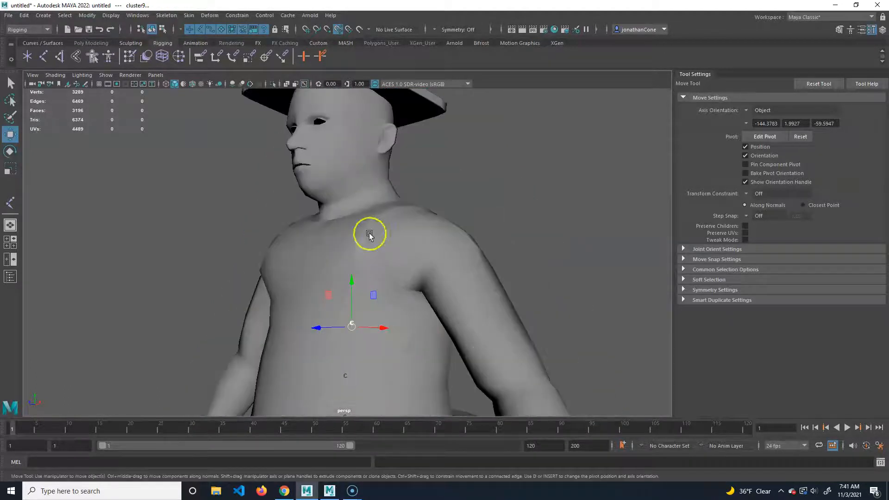
click(370, 234)
alt+drag(356, 273, 393, 290)
alt+middle_drag(355, 324, 372, 274)
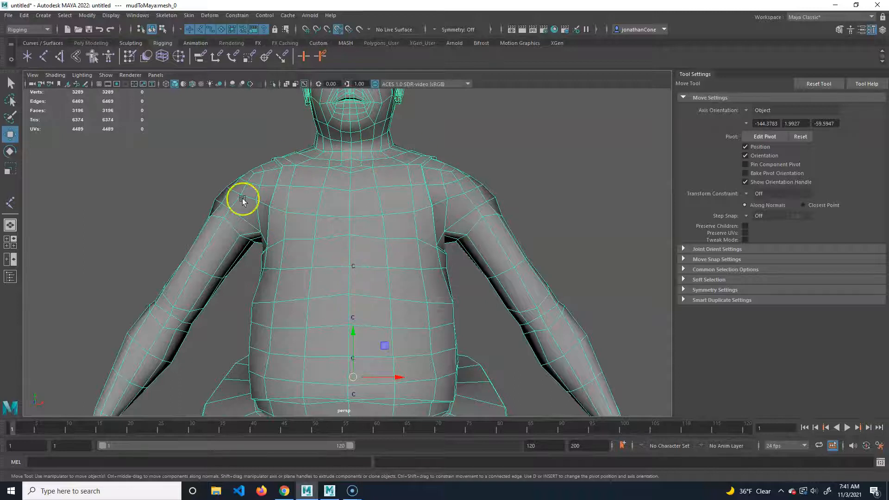
alt+drag(311, 264, 378, 159)
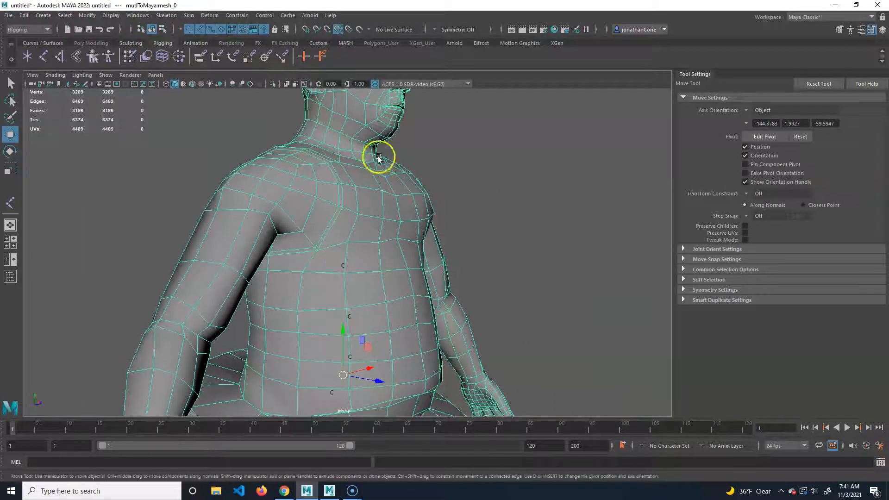
alt+middle_drag(336, 174, 326, 254)
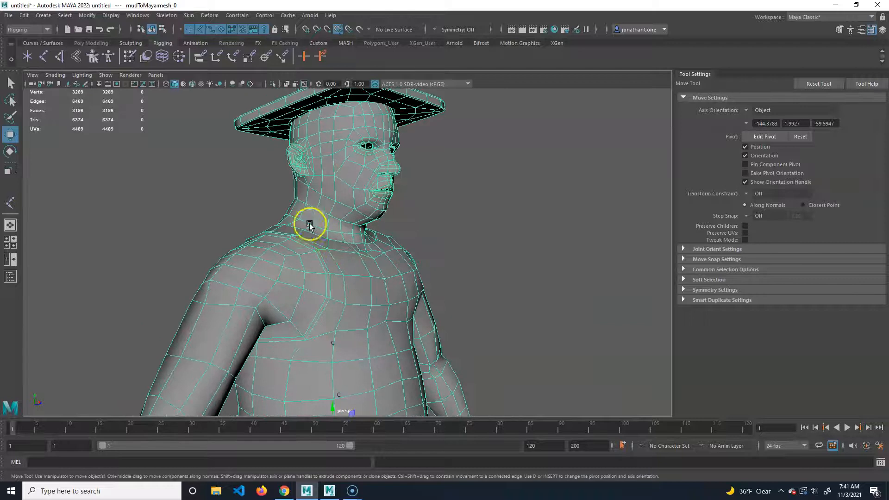
alt+middle_drag(325, 317, 335, 229)
alt+middle_drag(286, 289, 299, 217)
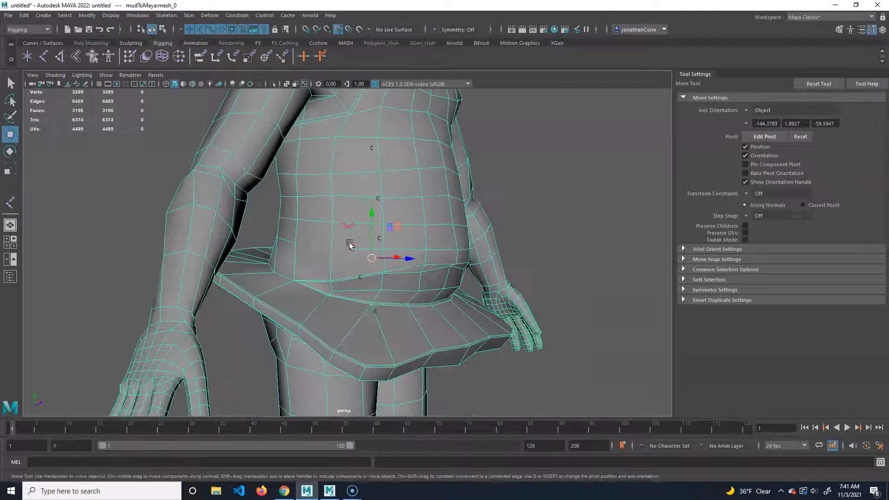
alt+middle_drag(351, 273, 289, 293)
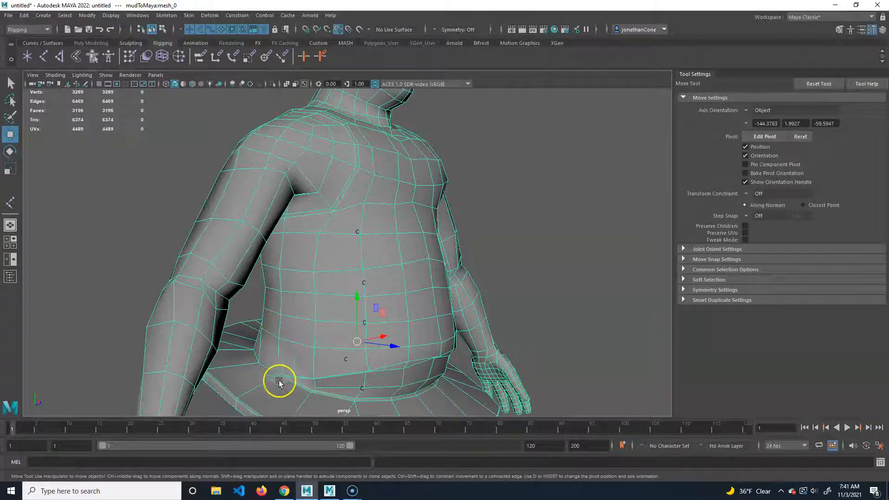
alt+middle_drag(414, 325, 414, 383)
alt+right_drag(415, 383, 351, 360)
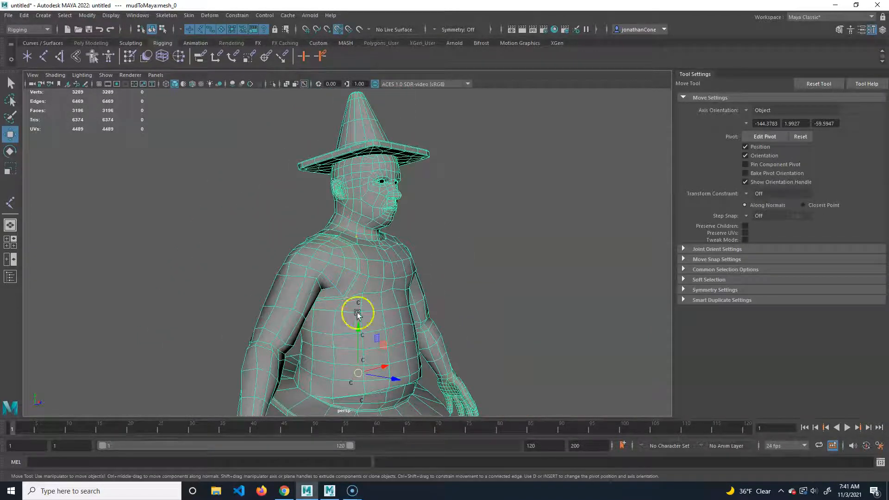
alt+drag(357, 314, 366, 343)
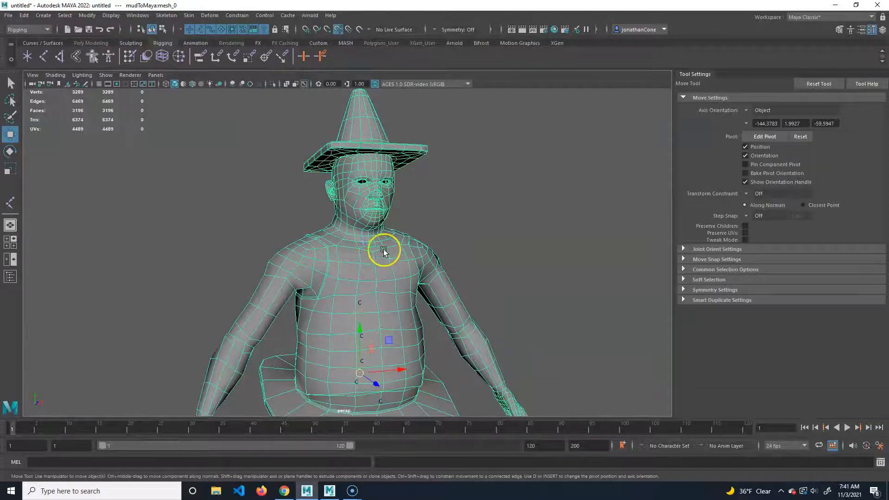
alt+middle_drag(355, 285, 366, 325)
alt+drag(410, 360, 360, 339)
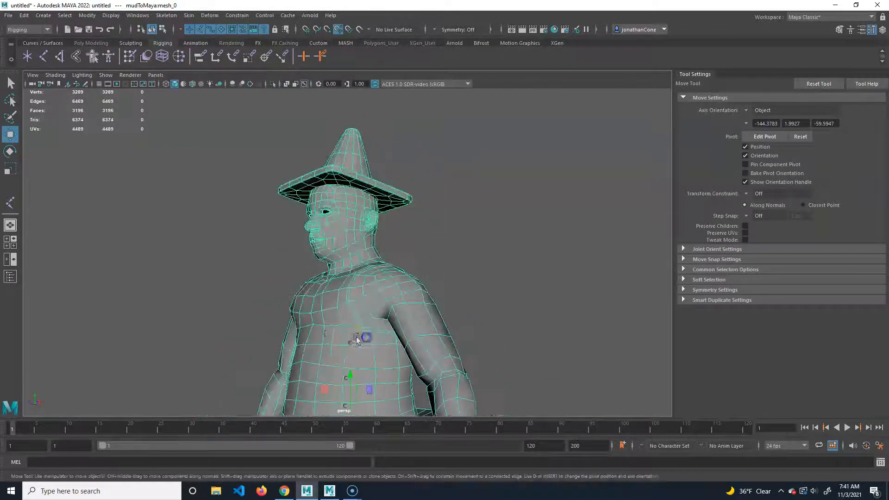
- Select the edge loop around the base of the neck and create a cluster from it
alt+right_drag(343, 324, 387, 301)
alt+right_drag(332, 294, 333, 320)
alt+drag(334, 320, 391, 345)
right_drag(391, 345, 393, 325)
alt+drag(393, 325, 343, 335)
alt+middle_drag(343, 335, 347, 278)
alt+right_drag(348, 278, 385, 267)
alt+drag(385, 266, 324, 282)
click(338, 282)
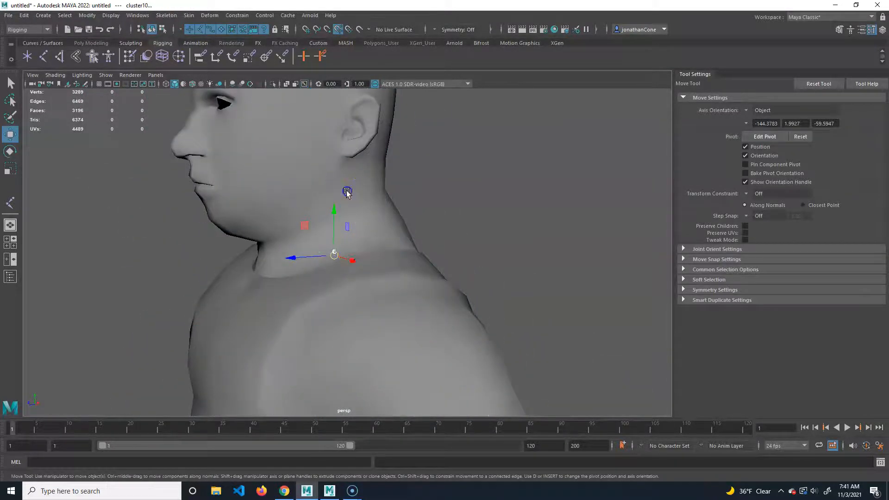
- Select the edges around the top of the neck, just below the ear and jaw, and create a cluster from them
alt+middle_drag(347, 192, 354, 273)
click(365, 312)
alt+drag(366, 314, 306, 278)
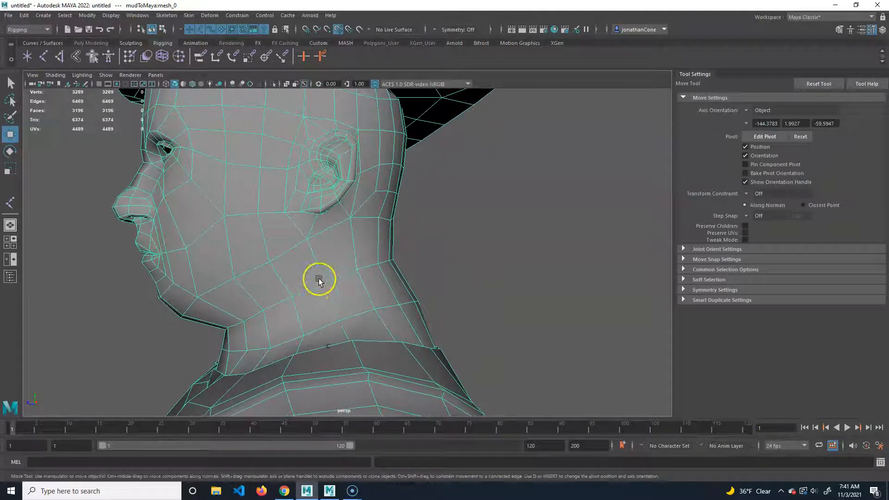
mouse_move(313, 229)
alt+mouse_down()
mouse_move(337, 292)
mouse_move(300, 233)
alt+mouse_up()
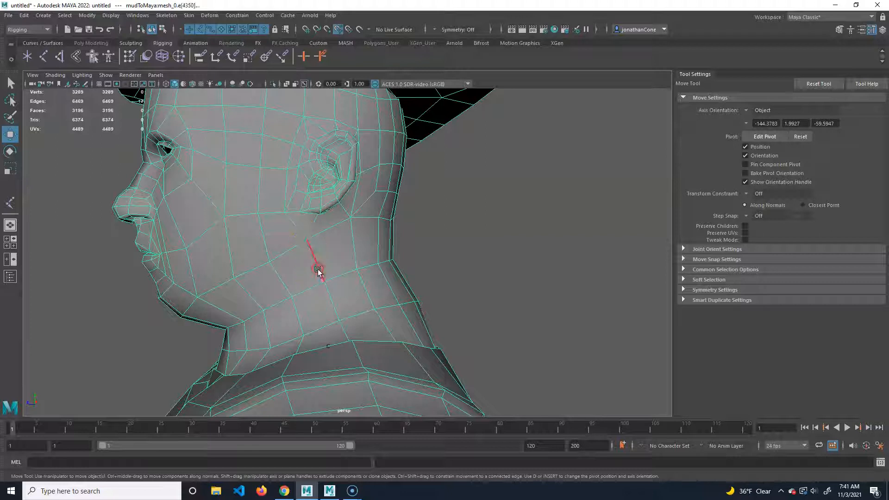
alt+drag(292, 341, 418, 302)
shift+click(398, 269)
alt+drag(476, 302, 340, 293)
key(g)
- Select all the faces of the hat and move them straight up until the hat is clear of the head
click(379, 199)
scroll(379, 199, down, 5)
alt+middle_drag(379, 199, 393, 341)
alt+drag(445, 343, 413, 345)
scroll(440, 320, up, 4)
alt+drag(441, 316, 457, 312)
alt+right_drag(457, 312, 523, 341)
alt+right_drag(262, 284, 175, 281)
alt+drag(175, 281, 366, 207)
right_drag(366, 207, 363, 254)
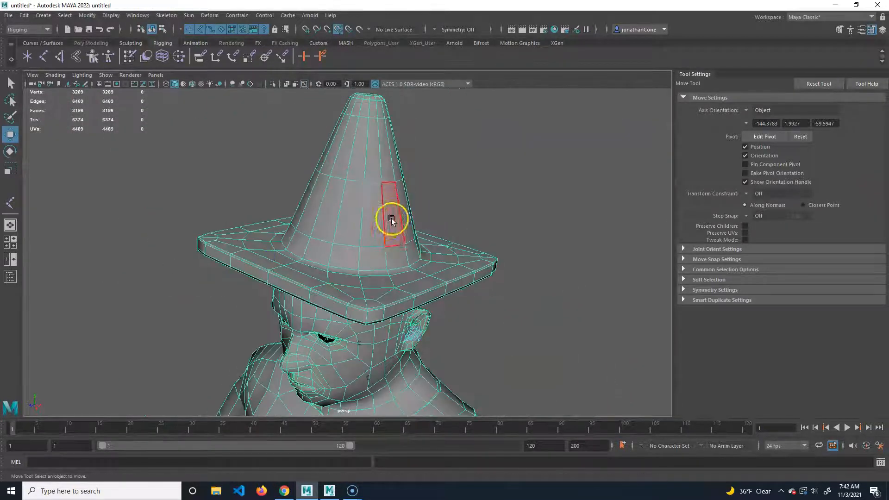
double_click(391, 219)
alt+right_drag(480, 248, 352, 214)
alt+middle_drag(352, 215, 356, 253)
drag(356, 213, 355, 121)
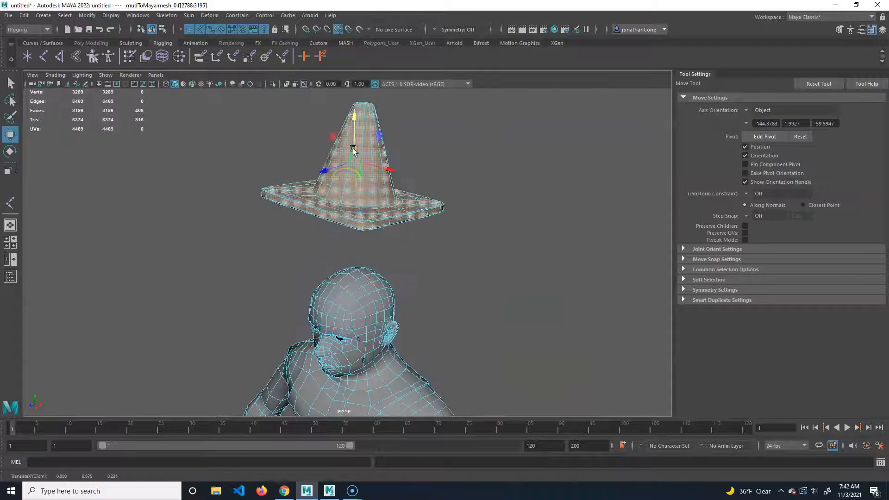
- Select a vertex at the crown of the head and create a cluster from it
alt+right_drag(333, 268, 403, 292)
alt+middle_drag(403, 292, 429, 211)
right_drag(431, 216, 345, 206)
mouse_move(345, 206)
alt+mouse_down()
mouse_move(275, 230)
mouse_move(346, 215)
alt+mouse_up()
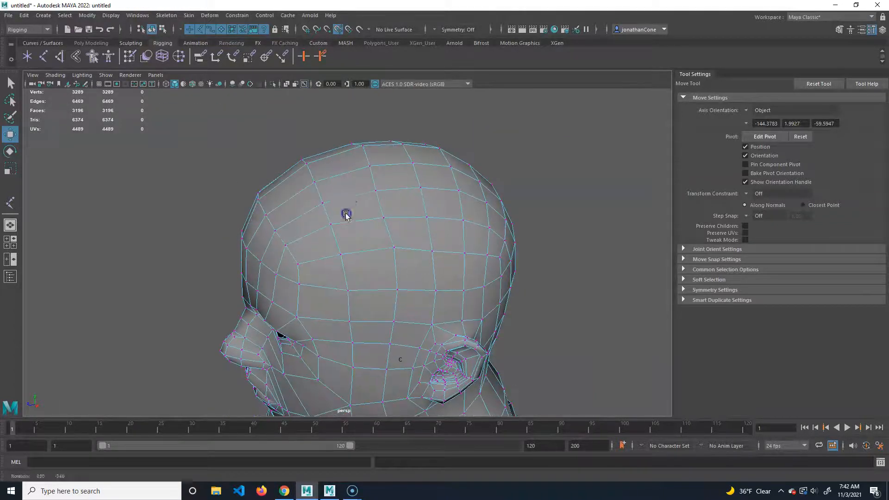
click(363, 145)
alt+drag(407, 221, 514, 232)
key(g)
- Select an upper chest vertex just beside the sternum and its counterpart on the back, and create a clavicle cluster from them
alt+right_drag(501, 234, 357, 294)
alt+middle_drag(357, 294, 366, 206)
alt+drag(365, 207, 421, 268)
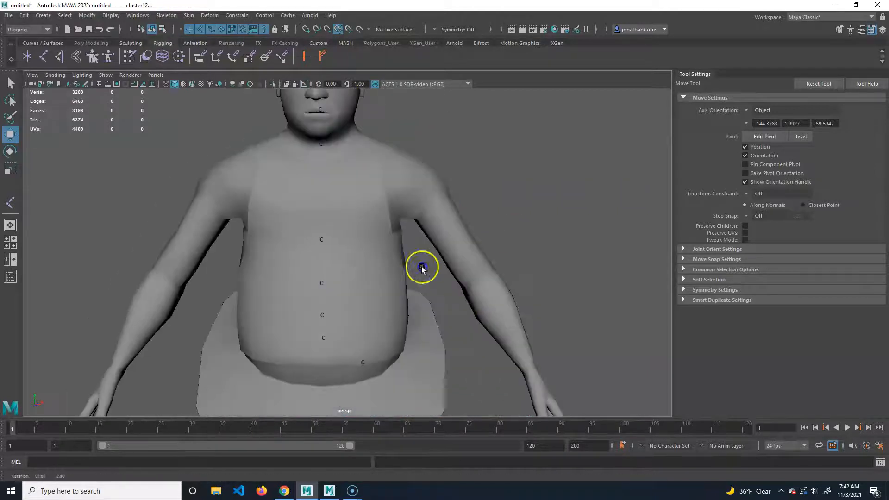
alt+right_drag(421, 268, 441, 306)
alt+middle_drag(442, 306, 407, 356)
click(437, 187)
alt+right_drag(437, 187, 438, 262)
alt+middle_drag(426, 223, 454, 292)
alt+middle_drag(360, 294, 402, 251)
alt+right_drag(402, 251, 371, 270)
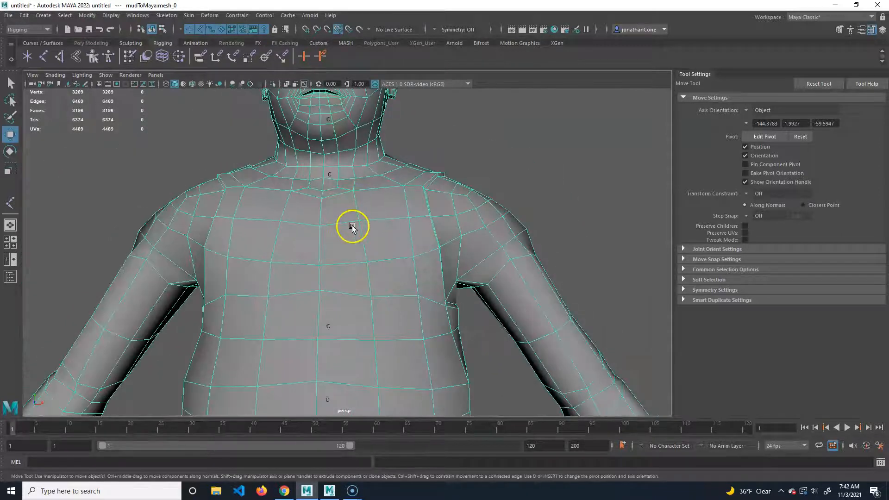
right_drag(346, 216, 355, 226)
click(358, 222)
alt+drag(403, 303, 352, 234)
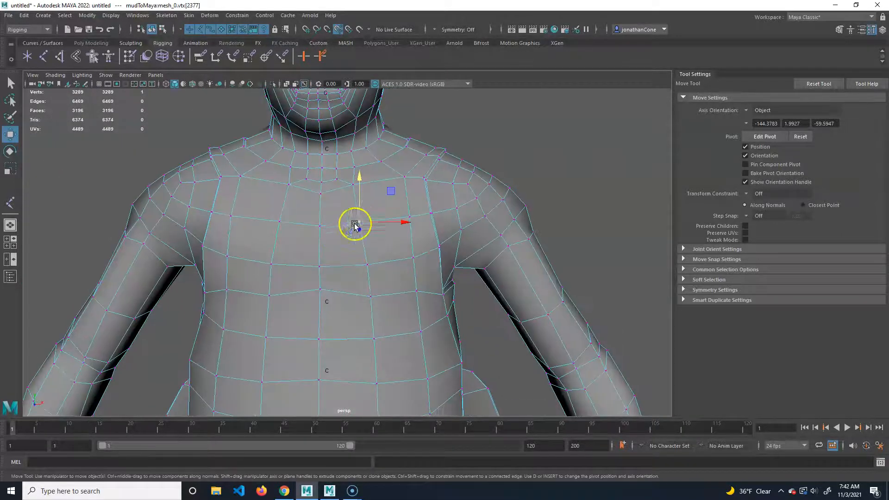
alt+drag(421, 218, 416, 237)
alt+drag(522, 248, 501, 245)
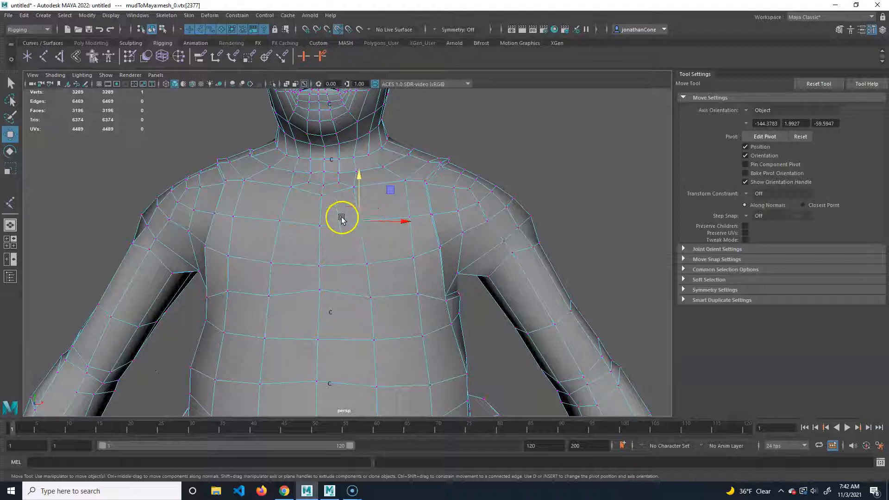
alt+drag(512, 307, 356, 248)
scroll(356, 248, down, 5)
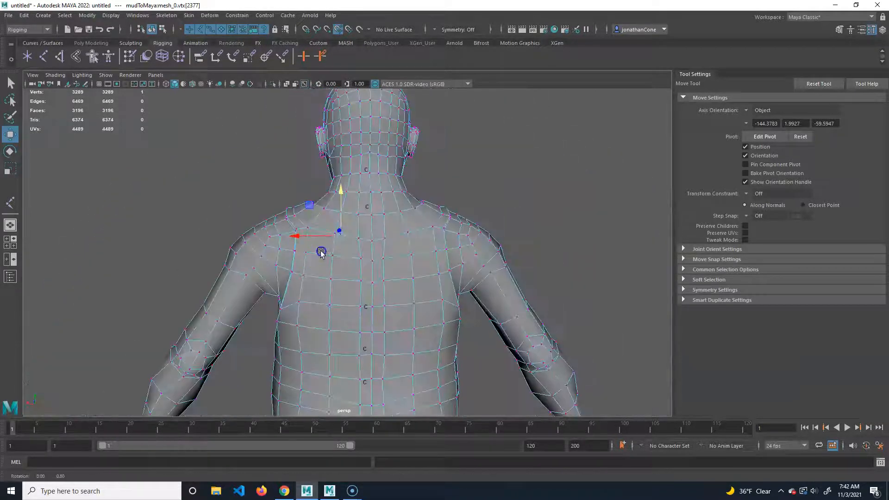
scroll(322, 252, down, 1)
alt+drag(351, 234, 494, 285)
key(g)
- Select the edges around the character's left shoulder where the arm meets the torso and create a cluster from them
alt+drag(366, 269, 436, 246)
scroll(440, 248, up, 4)
click(500, 278)
alt+drag(489, 288, 424, 277)
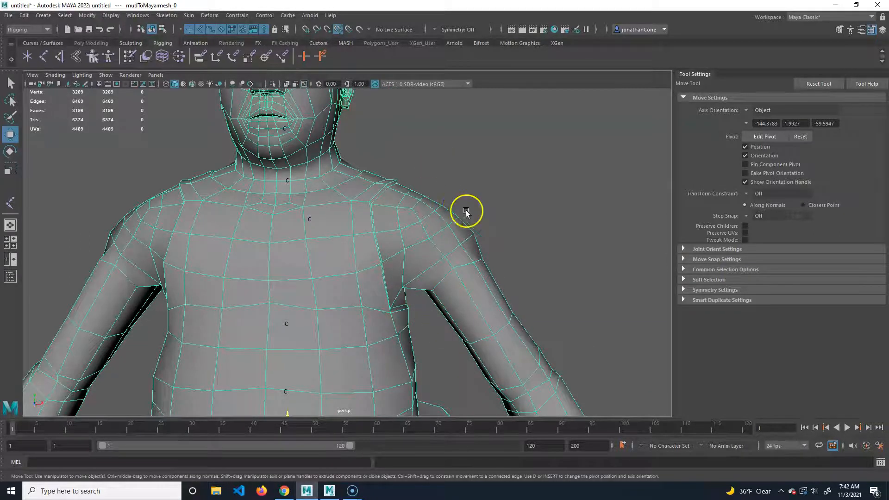
alt+drag(472, 310, 398, 268)
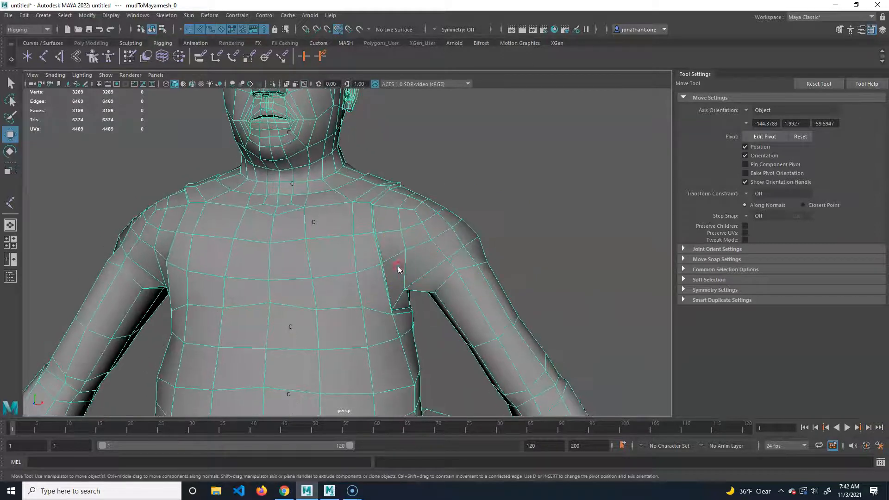
alt+drag(424, 301, 371, 192)
alt+drag(362, 274, 478, 278)
key(g)
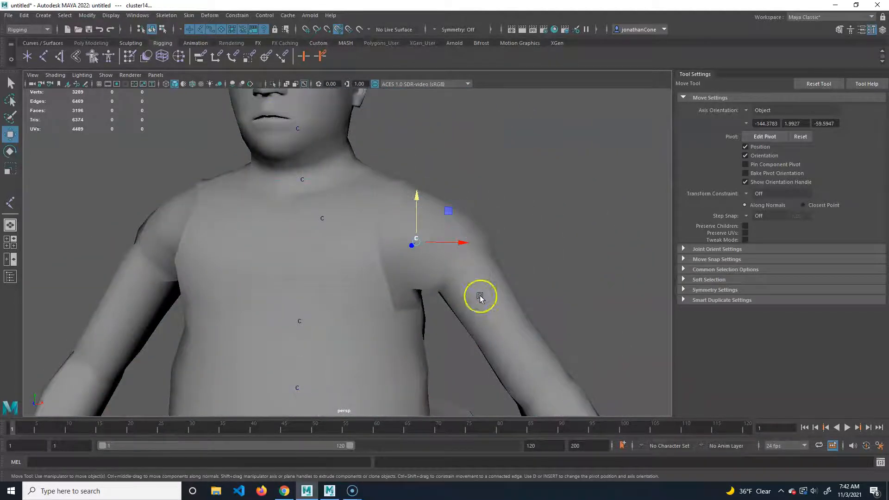
- Select the edge loop around the character's left elbow and create a cluster from it
click(480, 296)
alt+drag(496, 318, 318, 265)
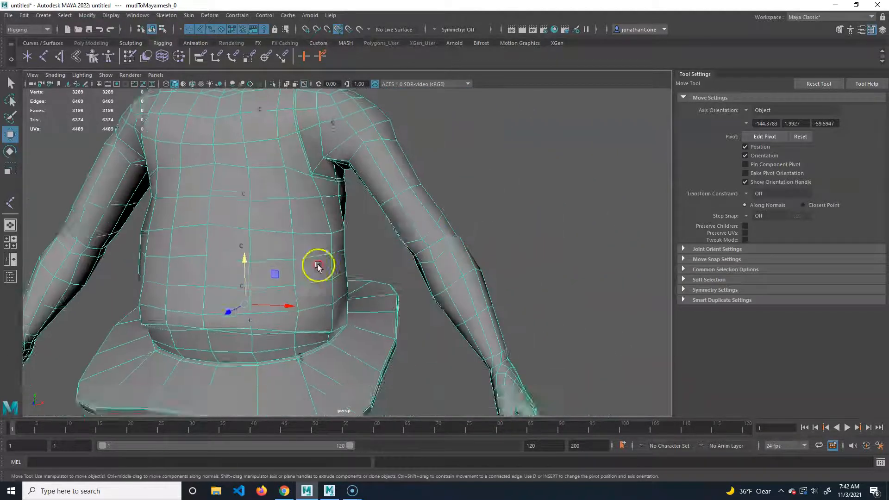
alt+right_drag(318, 265, 423, 289)
right_drag(456, 230, 448, 209)
scroll(453, 269, down, 5)
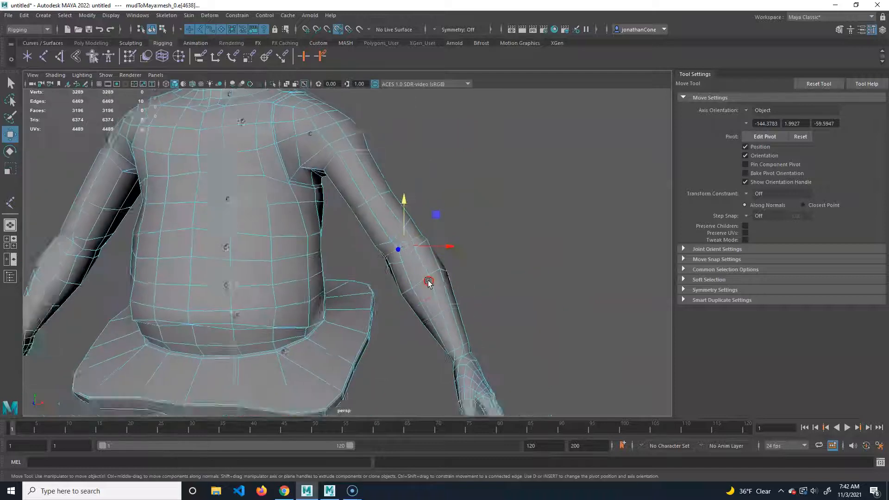
- Select the edges all around the left wrist, undoing the stray selection, and create a cluster from them
click(425, 321)
alt+middle_drag(461, 331, 440, 280)
scroll(477, 302, up, 5)
double_click(421, 252)
click(428, 255)
alt+drag(510, 302, 399, 310)
shift+click(418, 277)
alt+drag(477, 286, 366, 285)
alt+drag(443, 331, 435, 285)
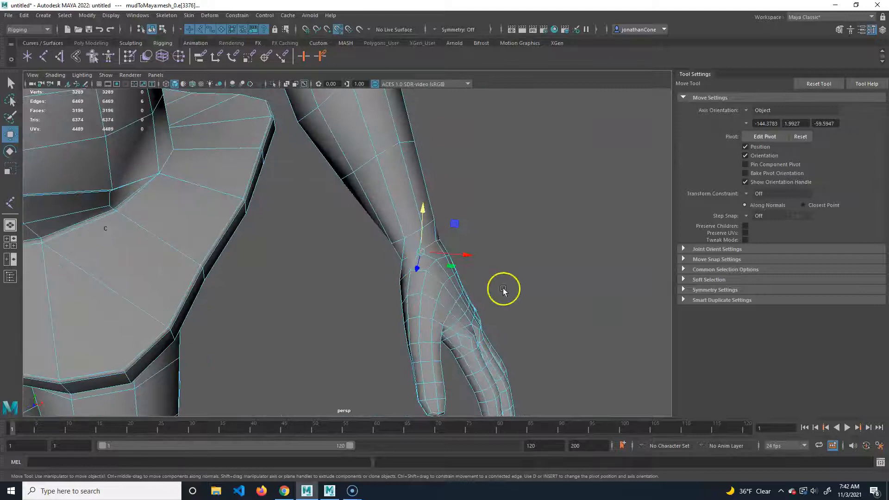
alt+drag(504, 289, 399, 270)
shift+click(361, 276)
shift+click(357, 273)
alt+drag(439, 324, 499, 315)
key(ctrl+z)
alt+drag(456, 290, 482, 302)
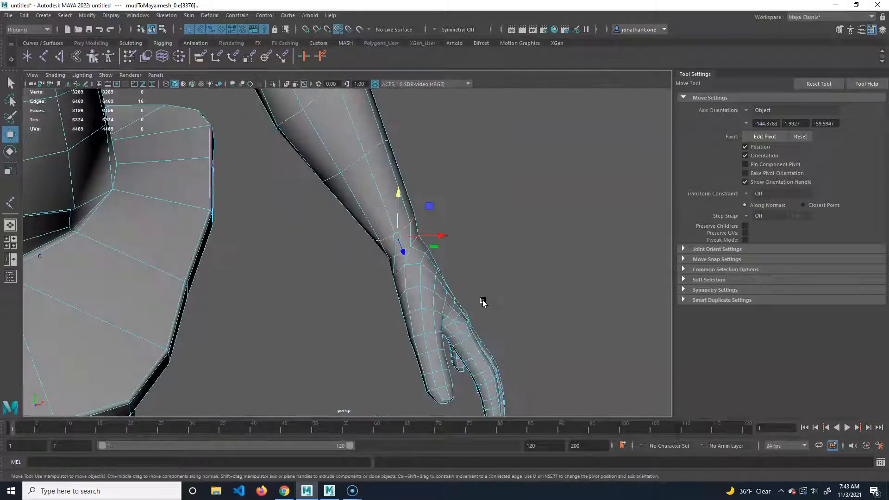
key(g)
- Select mesh components on the hand at the base of the thumb, near the wrist, and create a cluster from them
click(443, 303)
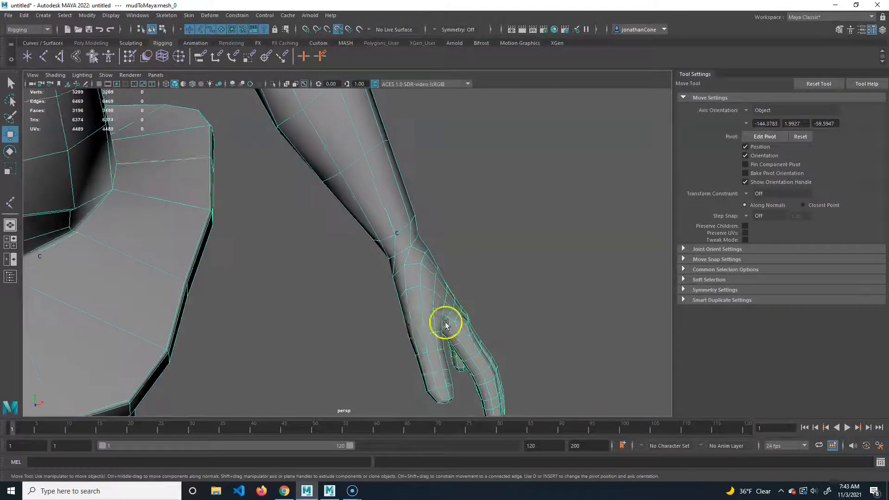
alt+middle_drag(446, 323, 469, 252)
alt+drag(469, 253, 375, 280)
alt+right_drag(375, 280, 361, 214)
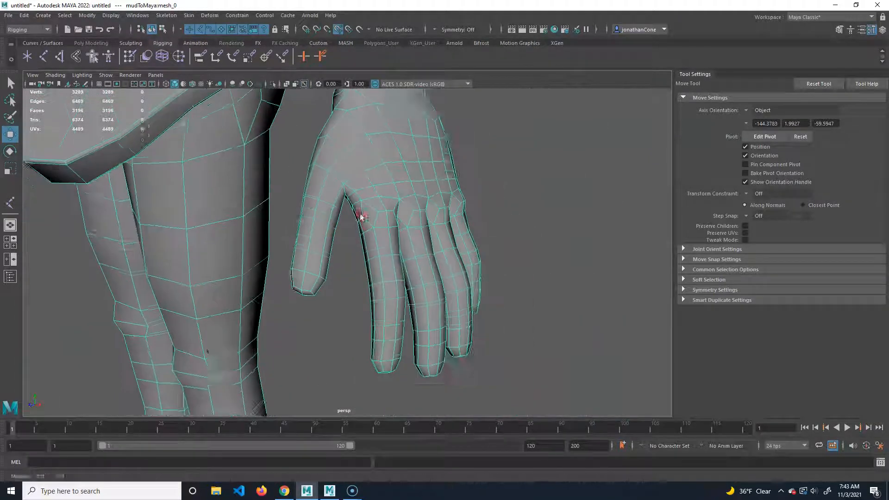
alt+right_drag(359, 298, 321, 242)
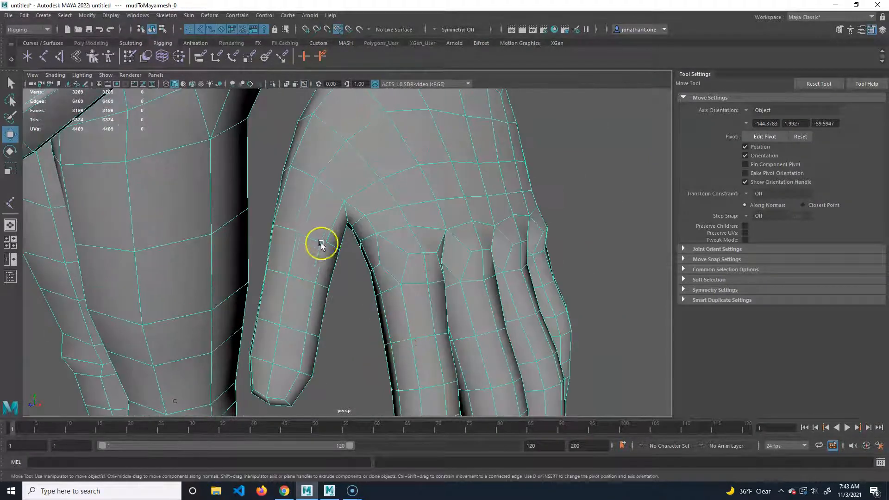
alt+drag(368, 207, 366, 284)
alt+right_drag(365, 284, 337, 240)
alt+drag(337, 240, 346, 225)
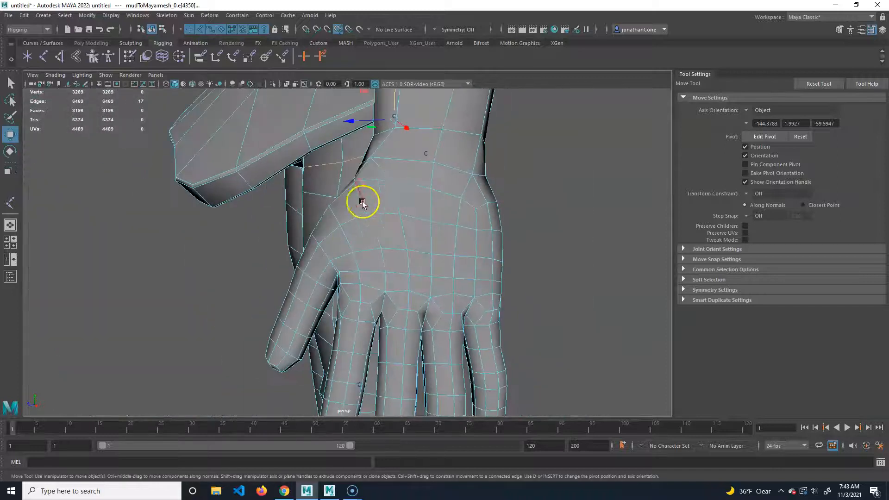
key(F9)
click(366, 214)
alt+drag(307, 262, 474, 218)
alt+drag(365, 220, 387, 238)
alt+right_drag(387, 238, 403, 242)
alt+drag(323, 225, 315, 217)
key(q)
alt+drag(432, 246, 263, 279)
key(g)
- Select the edges around the thumb knuckle where the thumb leaves the palm and create a cluster from them
click(354, 242)
alt+right_drag(356, 282, 407, 298)
alt+drag(424, 296, 402, 290)
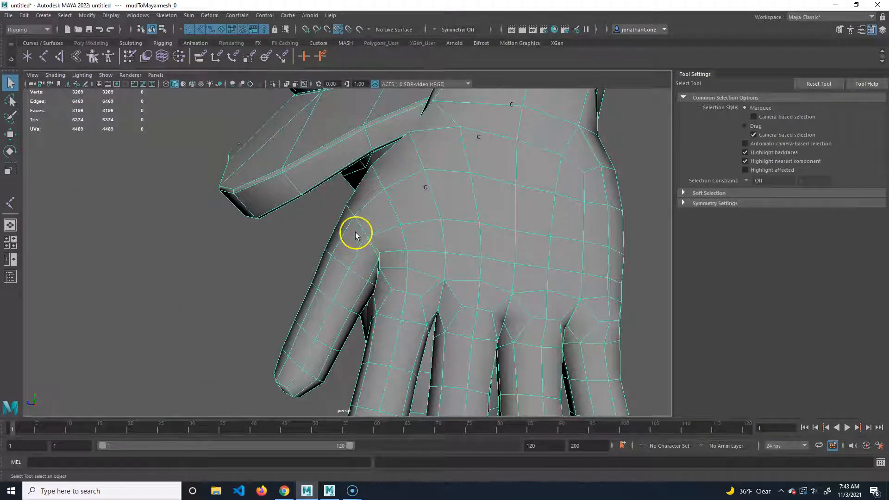
alt+drag(342, 241, 360, 269)
alt+drag(361, 232, 302, 237)
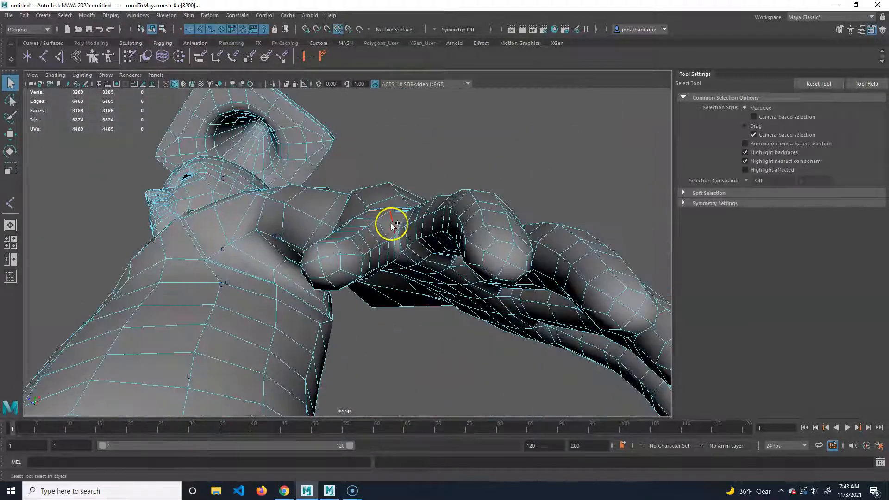
alt+drag(391, 241, 411, 279)
key(g)
- Select the edge loop around the middle of the thumb and create a cluster from it
click(359, 290)
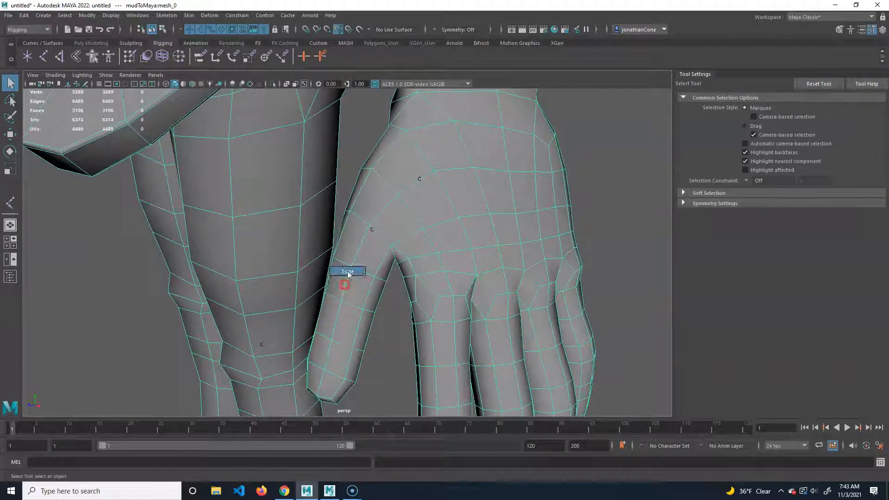
double_click(349, 304)
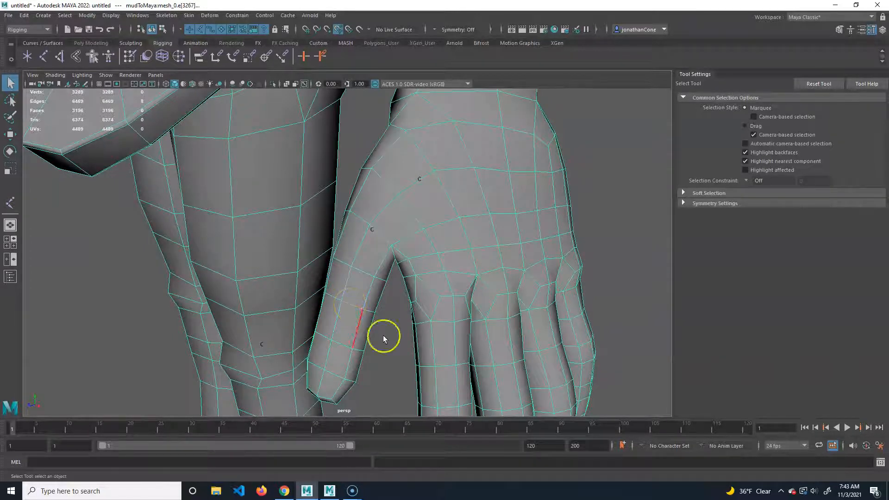
key(g)
- Select the knuckle edges on the back and palm sides of the index finger's base and create a cluster from them
click(480, 339)
alt+drag(481, 340, 447, 329)
alt+middle_drag(447, 329, 431, 280)
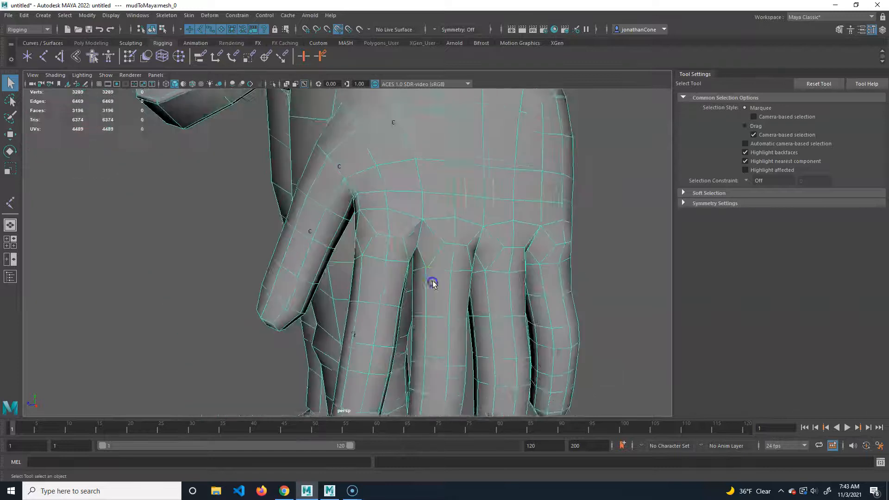
alt+drag(430, 281, 409, 250)
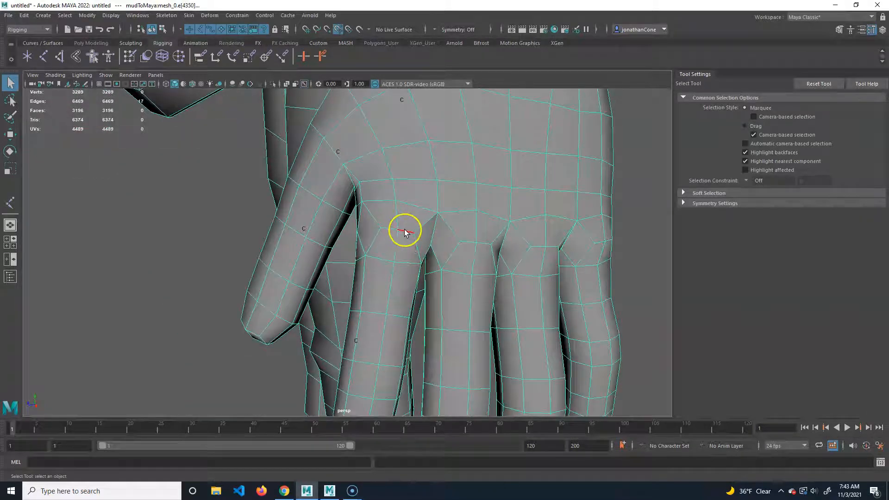
shift+click(385, 229)
alt+drag(385, 229, 326, 241)
shift+click(322, 249)
shift+click(294, 253)
alt+right_drag(521, 279, 433, 266)
alt+drag(434, 266, 288, 324)
key(g)
- Select the knuckle edges on both sides of the middle finger's base and create a cluster from them
click(433, 258)
alt+right_drag(435, 258, 510, 276)
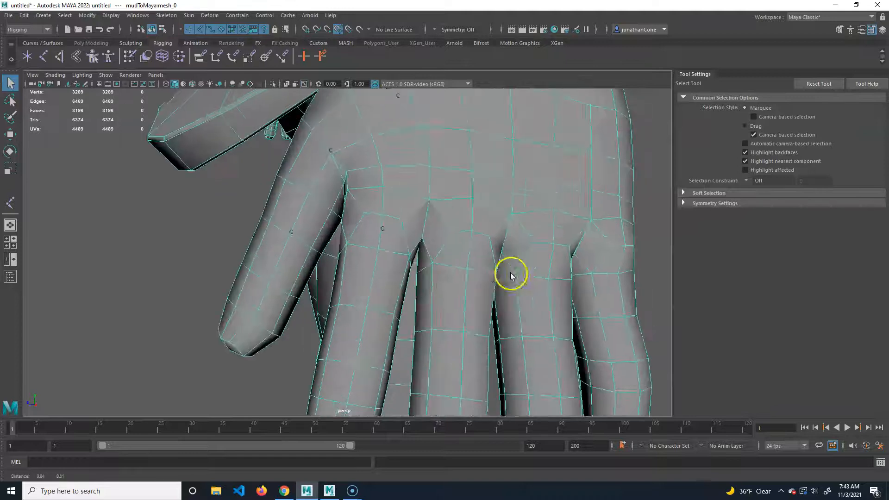
alt+middle_drag(510, 276, 403, 264)
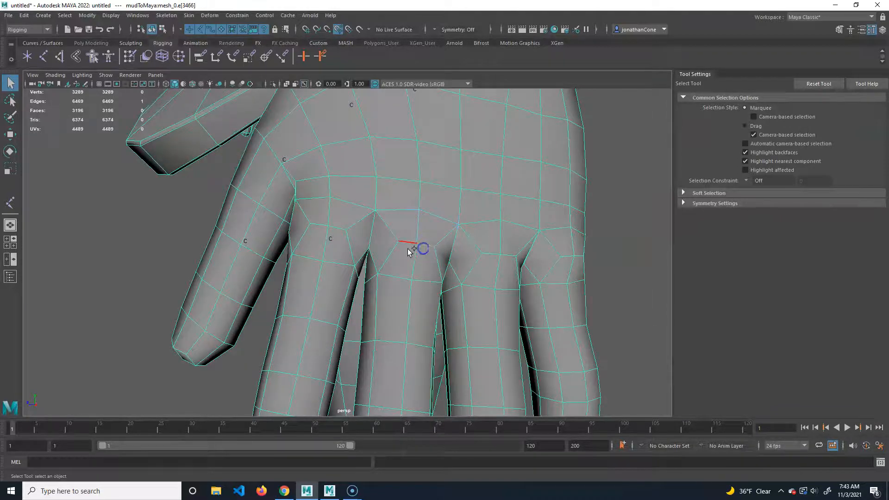
alt+drag(330, 326, 348, 288)
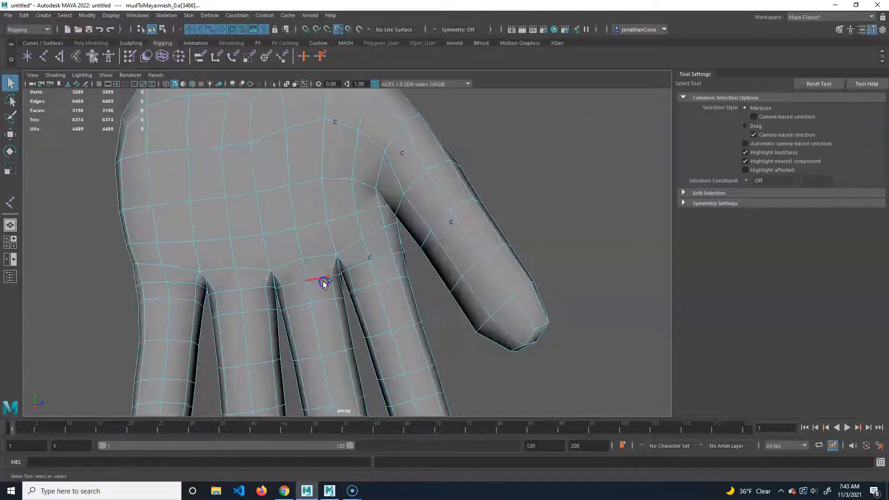
key(g)
- Select the knuckle edges on both sides of the ring finger's base and create a cluster from them
click(246, 310)
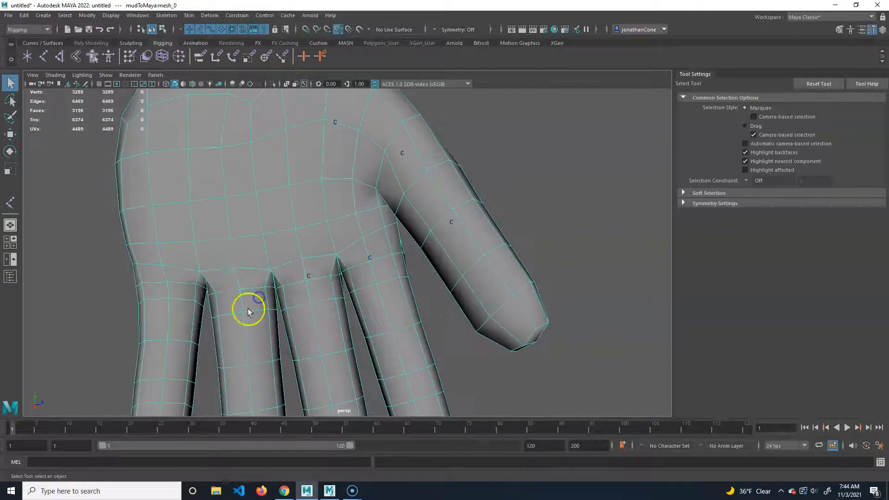
alt+drag(523, 309, 306, 349)
key(g)
- Select the knuckle edges on both sides of the little finger's base and create a cluster from them
click(555, 313)
right_drag(582, 280, 577, 246)
click(576, 286)
alt+drag(536, 383, 520, 246)
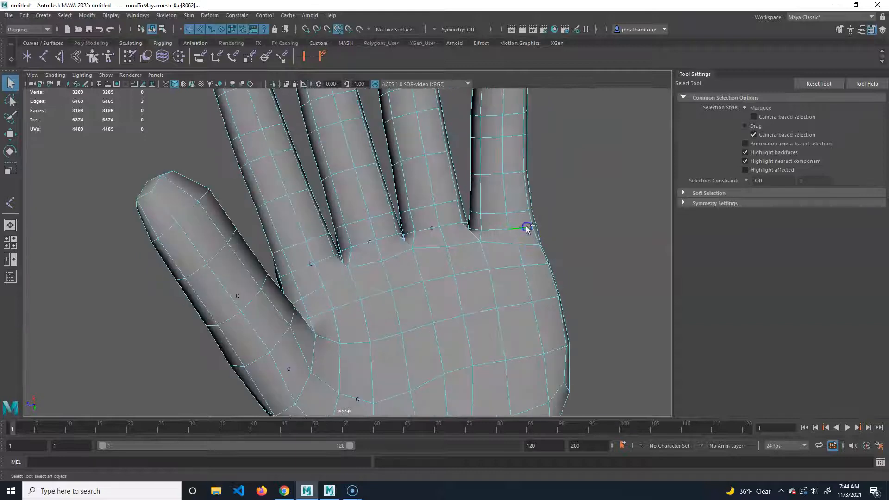
key(g)
- Select the edge loop around the index finger's middle joint and create a cluster from it
click(503, 181)
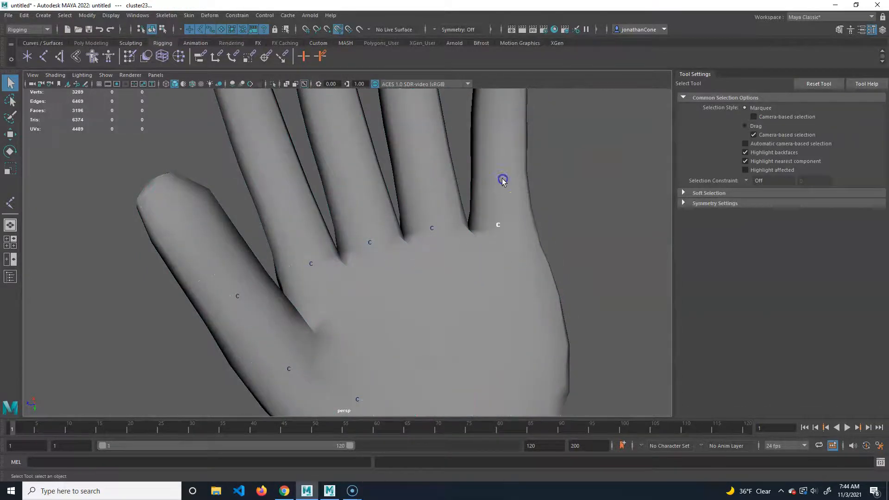
scroll(453, 214, down, 5)
alt+drag(452, 214, 393, 290)
scroll(398, 326, up, 3)
alt+middle_drag(393, 290, 405, 319)
scroll(405, 318, up, 2)
click(337, 318)
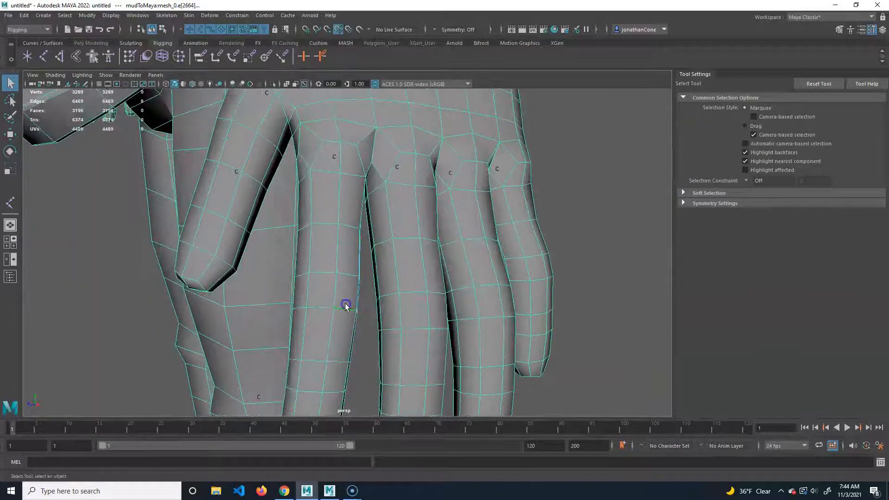
key(g)
- Undo the last cluster creation on the index finger
click(430, 308)
scroll(416, 292, down, 5)
alt+drag(397, 312, 446, 325)
key(ctrl+z)
key(ctrl+z)
key(ctrl+z)
key(ctrl+z)
key(ctrl+z)
key(ctrl+z)
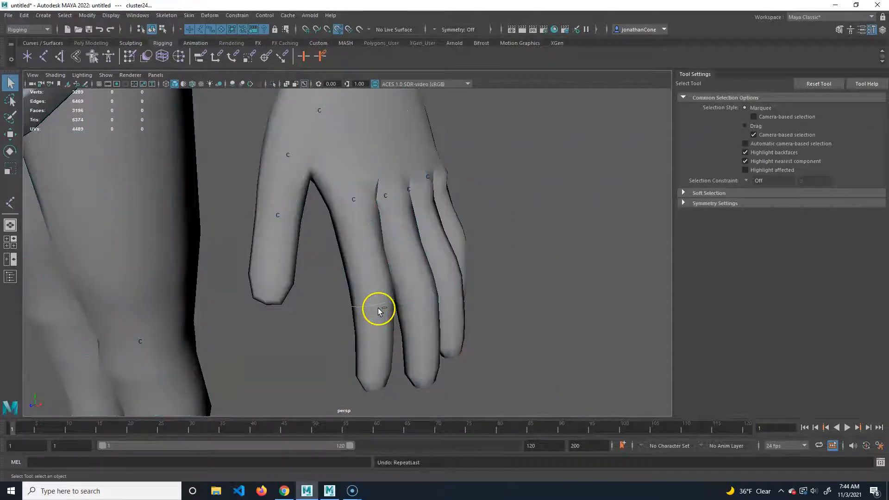
- Create a separate cluster from the edge loop around the middle joint of the index finger and of the middle finger
click(380, 293)
alt+drag(381, 332, 368, 320)
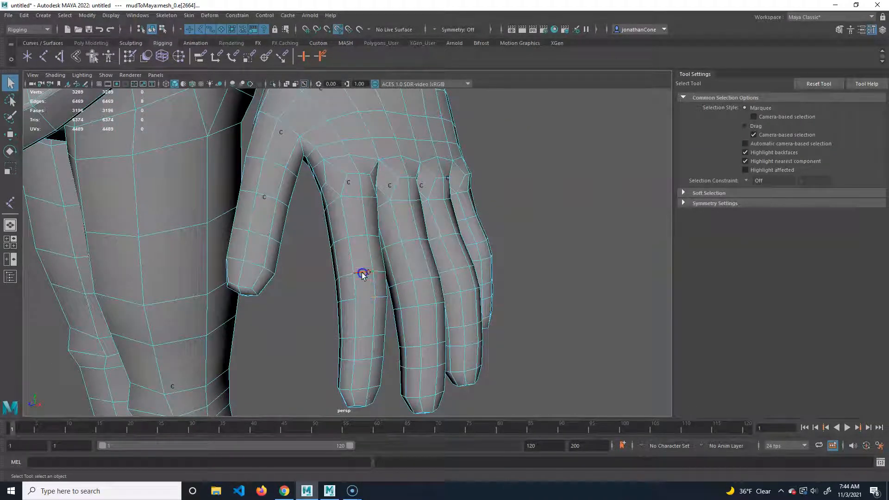
key(g)
click(425, 299)
key(g)
- Create a separate cluster from the edge loop around the middle joint of the ring finger and of the little finger
click(468, 276)
alt+drag(467, 276, 478, 331)
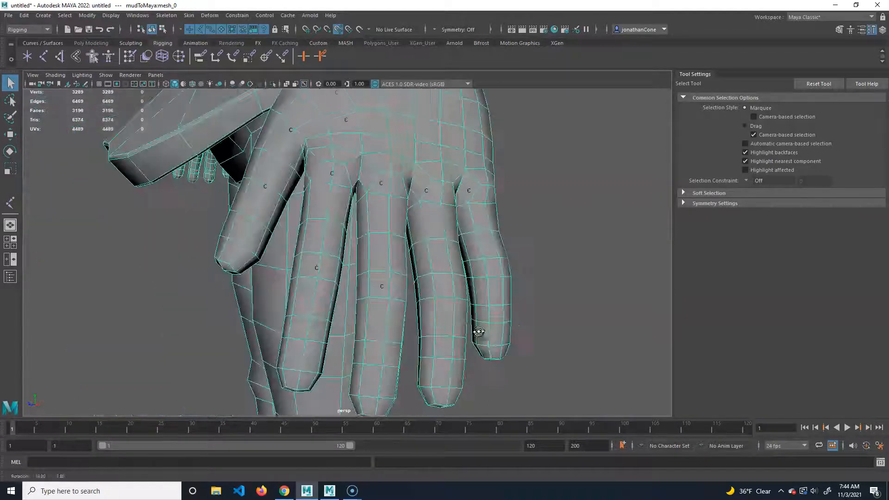
key(g)
click(495, 288)
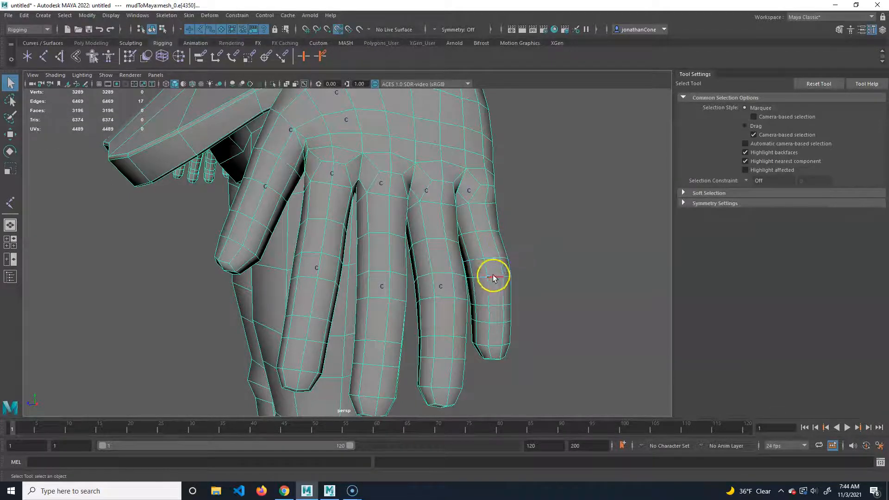
key(g)
- Create a separate cluster at the outermost joint of the little finger and of the ring finger
click(488, 344)
alt+drag(488, 343, 419, 317)
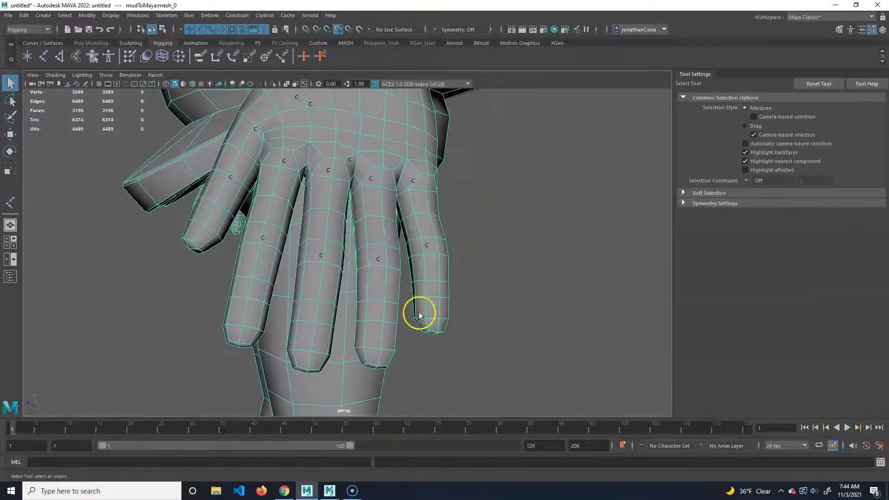
key(g)
click(370, 317)
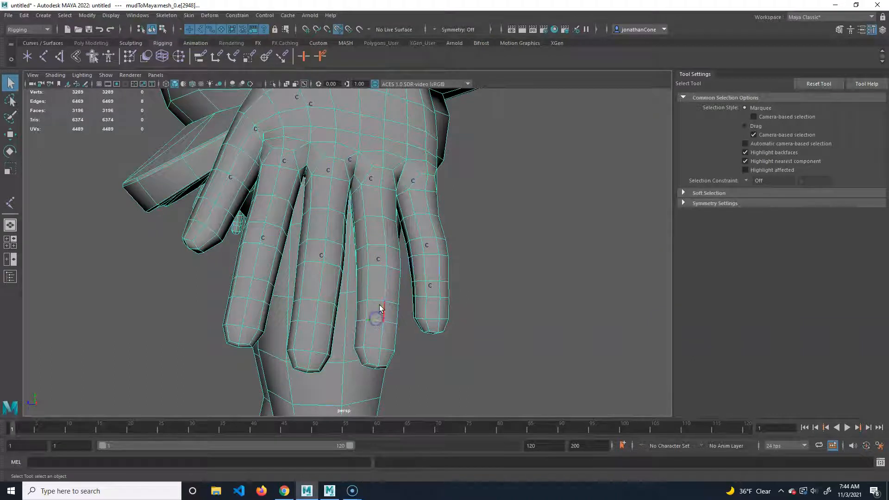
key(g)
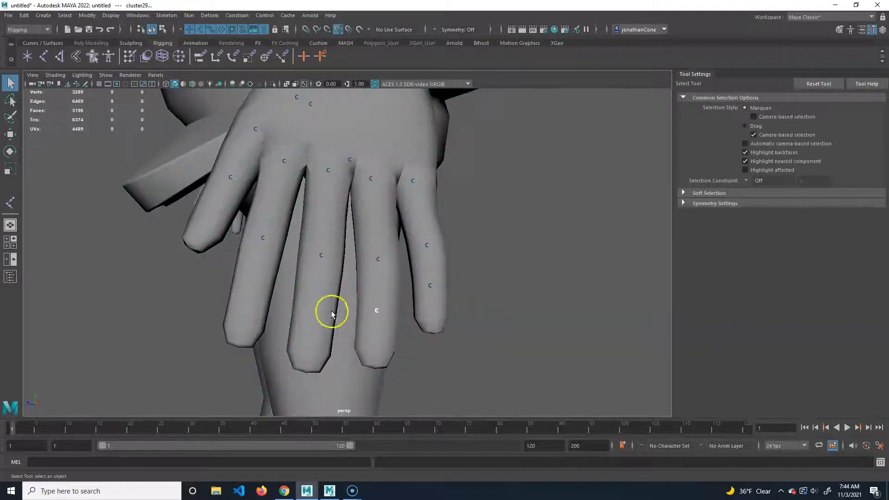
- Create a separate cluster at the outermost joint of the middle finger and of the index finger
alt+drag(330, 300, 472, 311)
click(374, 340)
alt+right_drag(373, 341, 442, 334)
alt+middle_drag(443, 334, 387, 304)
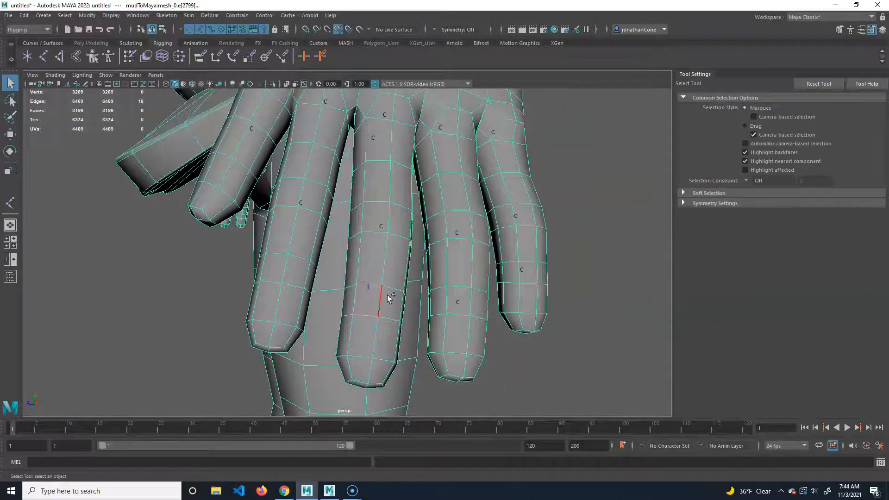
key(g)
click(278, 290)
alt+drag(247, 297, 351, 326)
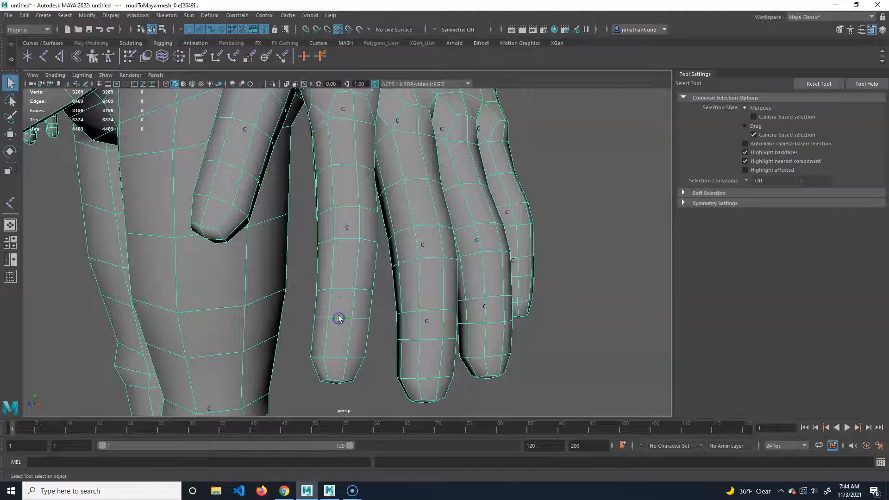
key(g)
- Switch to vertex selection and create a cluster from the vertex at the tip of the index finger
click(404, 318)
alt+drag(405, 362, 282, 341)
alt+right_drag(282, 340, 340, 302)
alt+middle_drag(339, 302, 383, 321)
double_click(370, 282)
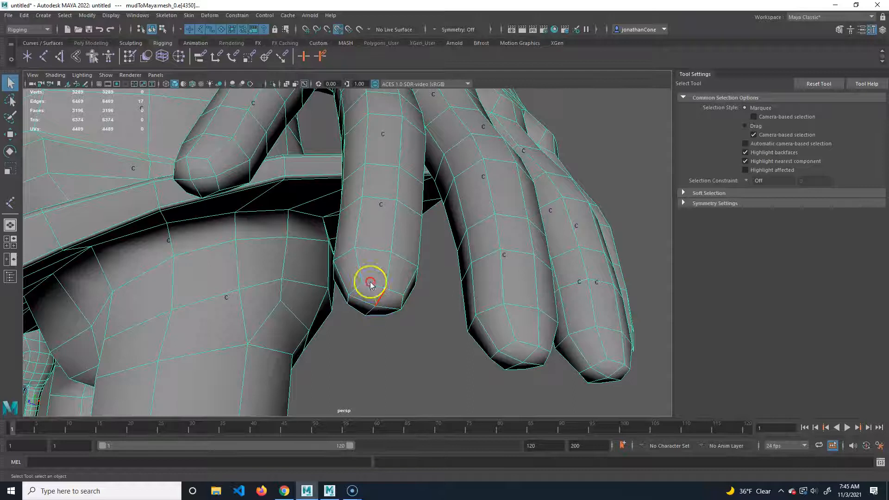
key(F9)
key(g)
- Create a separate cluster from the tip vertex of each of the middle, ring and little fingers
click(514, 326)
alt+drag(553, 377, 508, 306)
right_drag(450, 199, 411, 208)
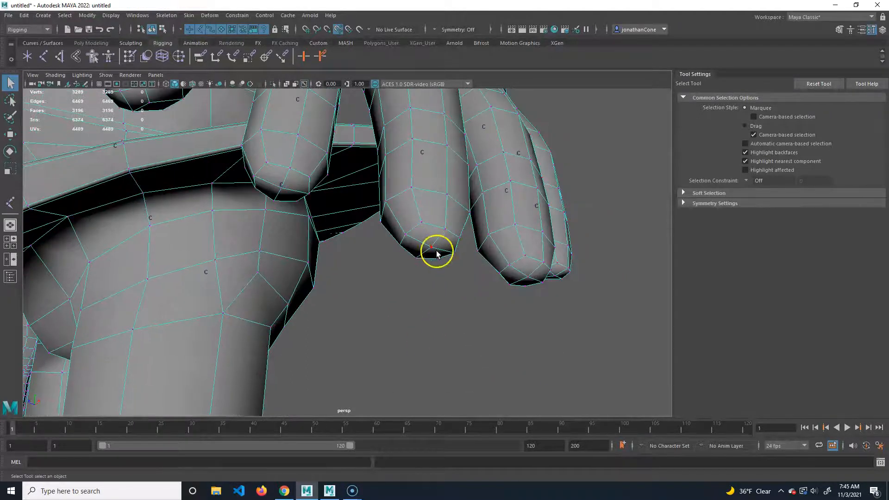
alt+drag(507, 303, 447, 310)
click(401, 268)
key(g)
click(441, 239)
right_drag(443, 240, 394, 219)
key(g)
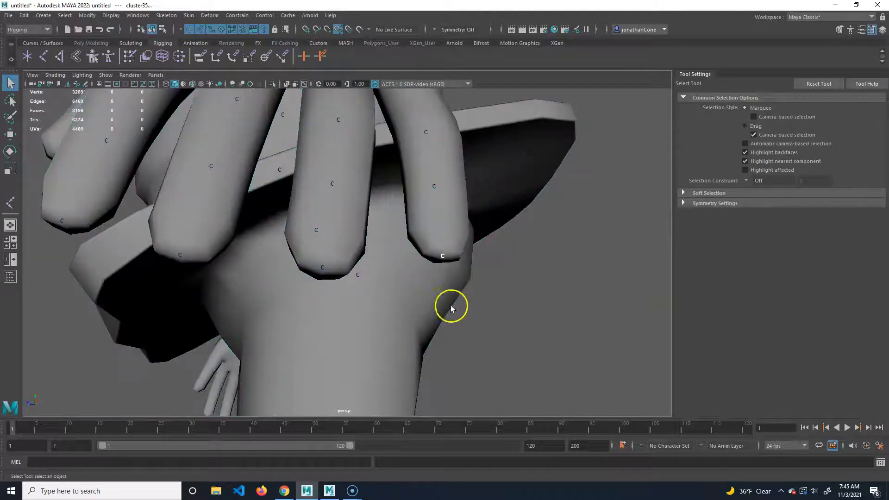
- Examine the clusters placed on the fingers, thumb, wrist and the rest of the body up to the head
alt+right_drag(452, 307, 307, 264)
alt+drag(308, 264, 484, 309)
alt+right_drag(485, 309, 459, 297)
mouse_move(371, 298)
alt+mouse_down()
mouse_move(429, 304)
mouse_move(373, 298)
mouse_move(395, 301)
mouse_move(385, 300)
alt+mouse_up()
alt+right_drag(384, 300, 398, 276)
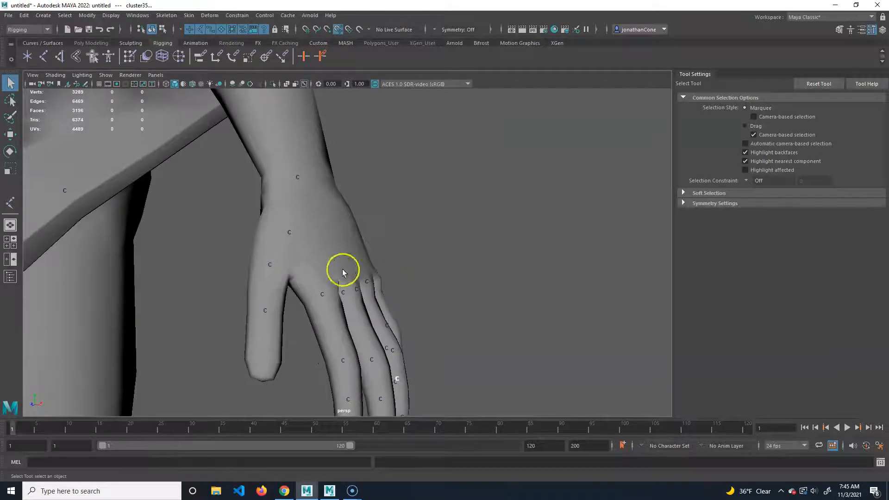
alt+drag(343, 271, 266, 295)
click(282, 299)
alt+drag(279, 337, 259, 320)
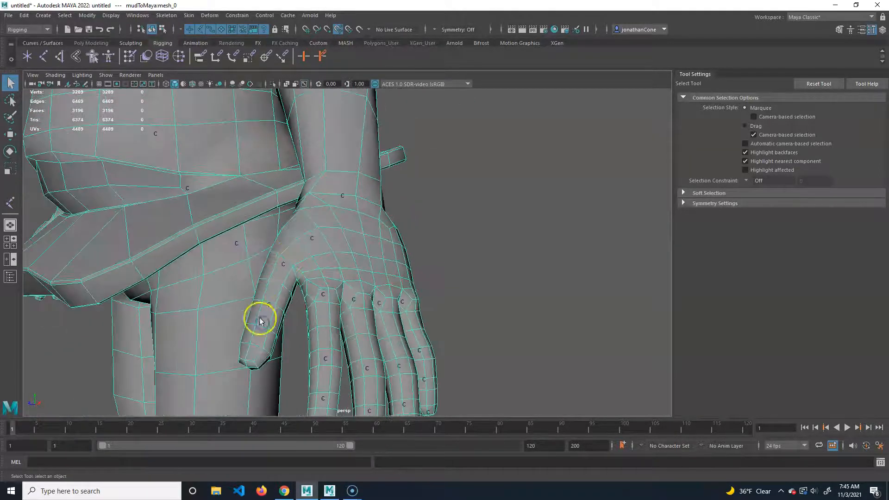
alt+right_drag(469, 343, 369, 329)
alt+drag(369, 329, 390, 290)
alt+right_drag(514, 337, 318, 290)
alt+drag(318, 291, 411, 282)
alt+middle_drag(411, 282, 437, 402)
alt+right_drag(462, 342, 511, 334)
alt+drag(512, 334, 451, 328)
alt+right_drag(451, 328, 440, 260)
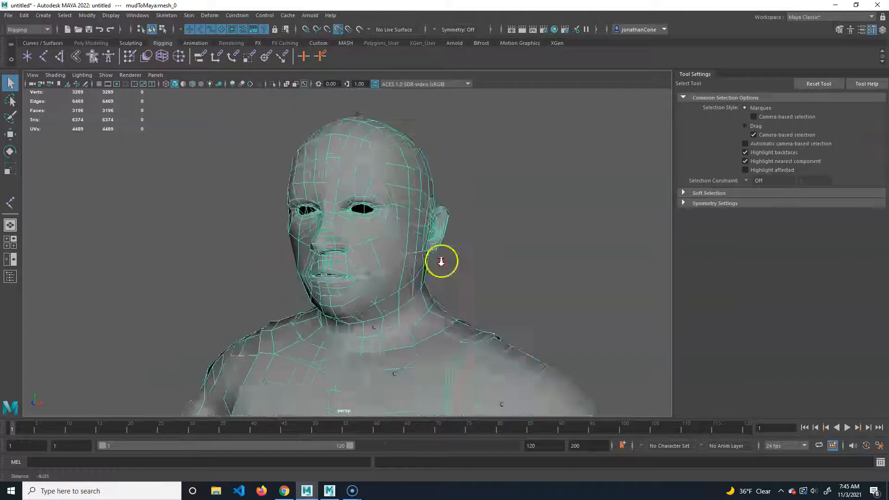
alt+drag(440, 260, 318, 252)
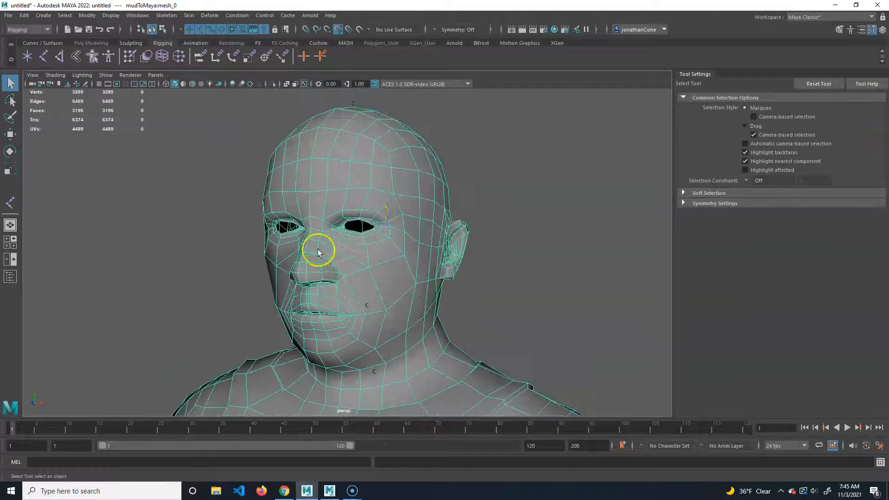
- Create a polygon sphere with radius 1, 16 axis divisions and 16 height divisions
click(480, 254)
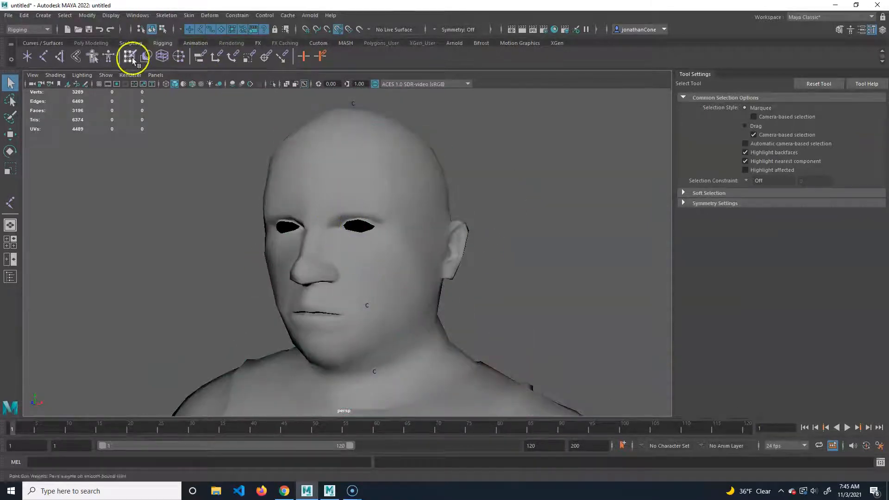
click(87, 43)
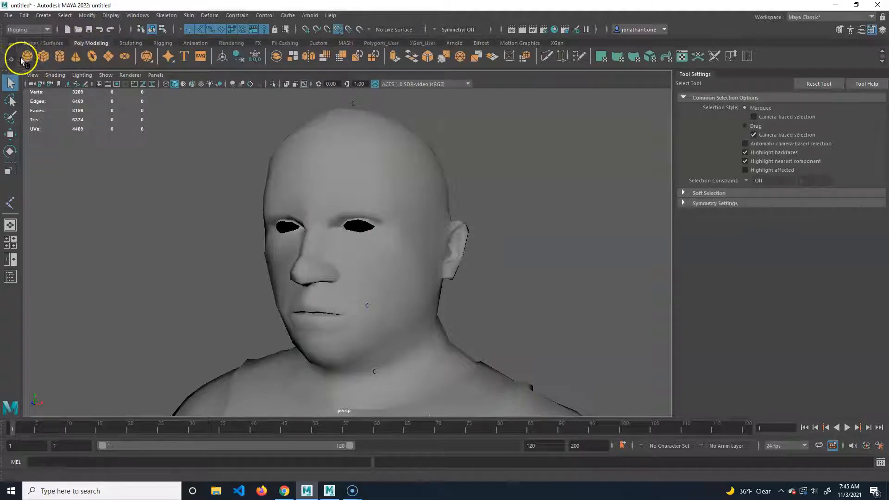
click(44, 15)
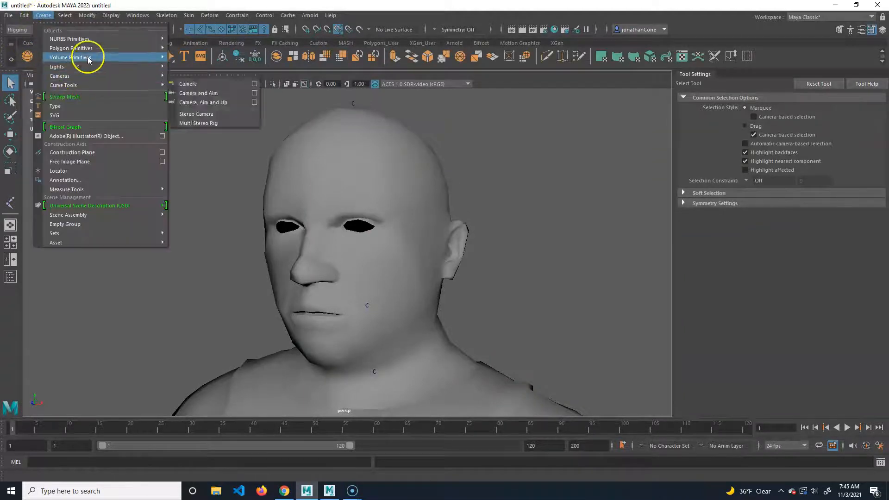
mouse_move(99, 48)
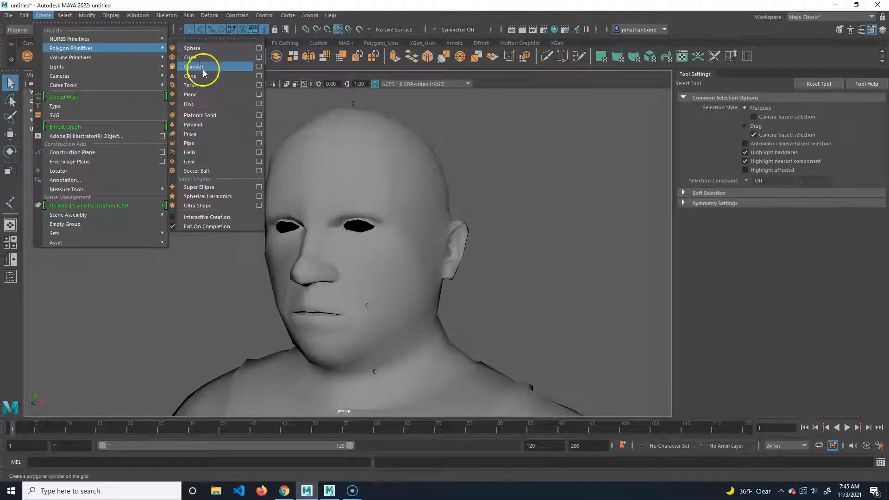
click(259, 48)
double_click(604, 139)
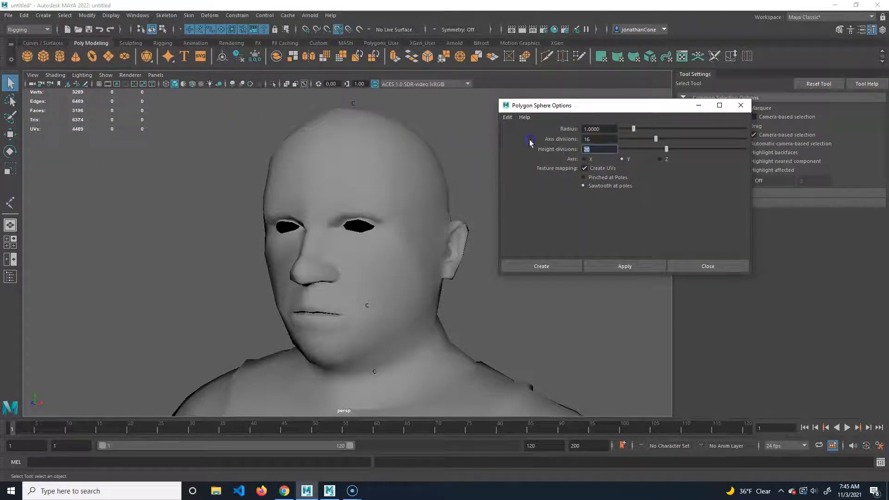
click(553, 262)
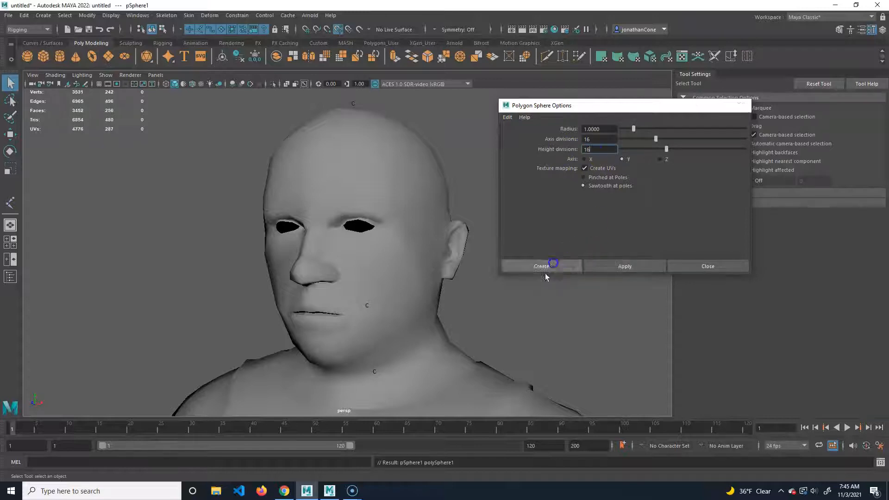
- Move the new sphere up to the height of the character's head
scroll(369, 262, down, 10)
alt+middle_drag(403, 300, 441, 284)
key(w)
drag(377, 218, 365, 134)
scroll(370, 185, up, 6)
alt+middle_drag(406, 264, 393, 370)
scroll(474, 270, up, 10)
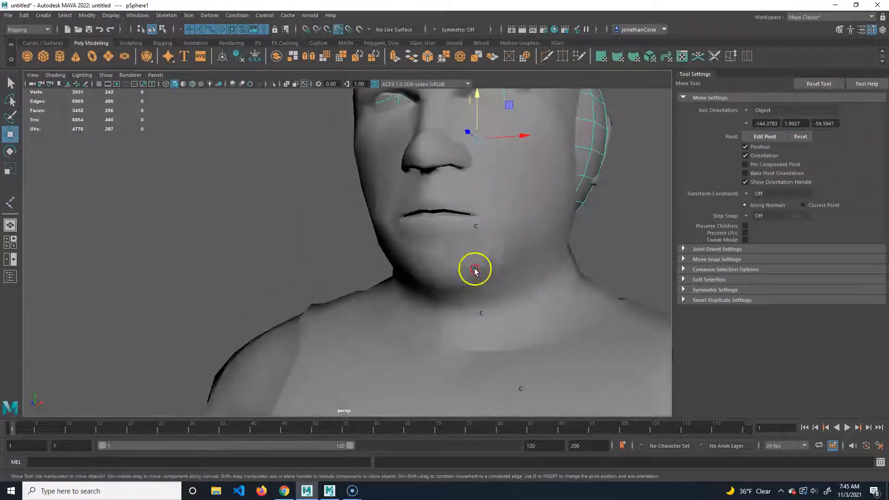
- Move the sphere forward out of the head and level with the eyes in front of the face
alt+middle_drag(474, 270, 468, 341)
alt+drag(468, 341, 346, 298)
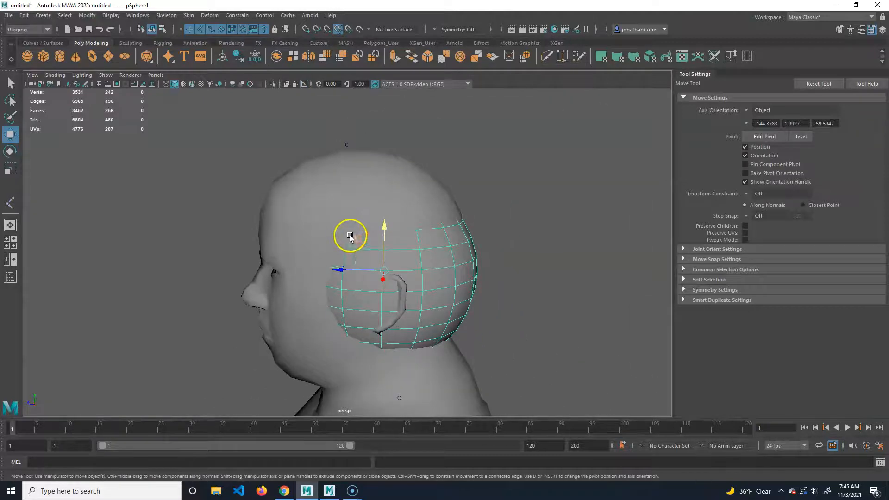
drag(351, 235, 246, 225)
scroll(238, 256, up, 5)
alt+middle_drag(239, 307, 337, 275)
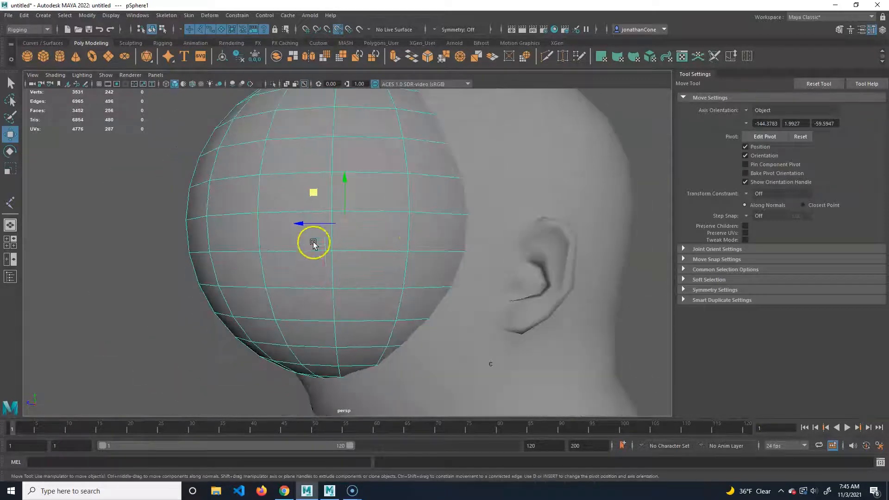
drag(314, 192, 159, 240)
scroll(250, 228, up, 1)
alt+middle_drag(250, 228, 407, 232)
scroll(405, 232, down, 7)
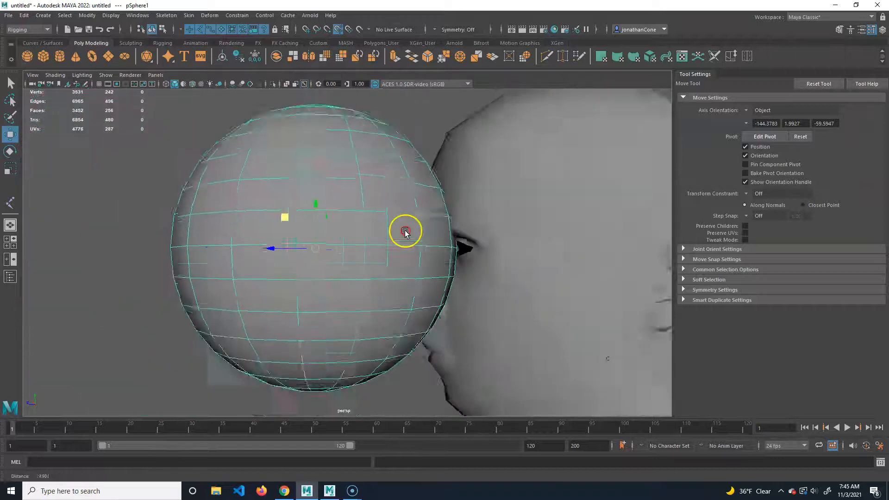
- Rotate the sphere so its pole faces forward, and scale it down uniformly to a small eyeball
key(e)
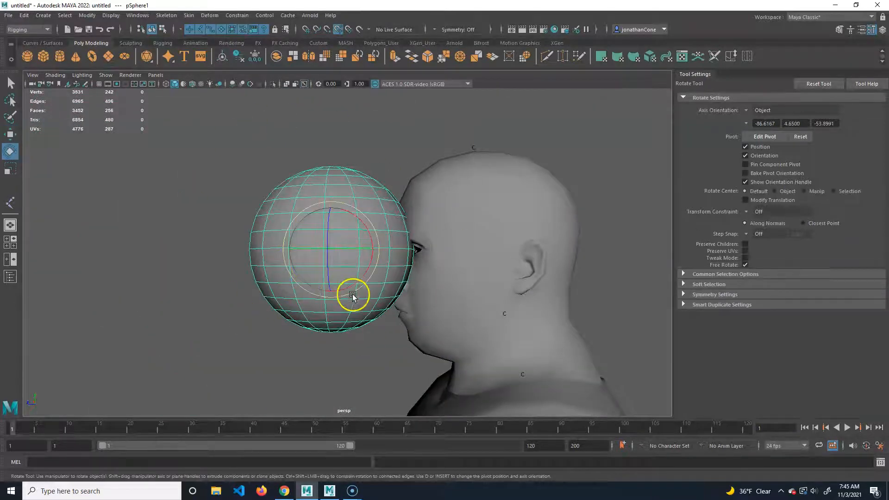
drag(355, 222, 289, 281)
alt+drag(238, 291, 324, 278)
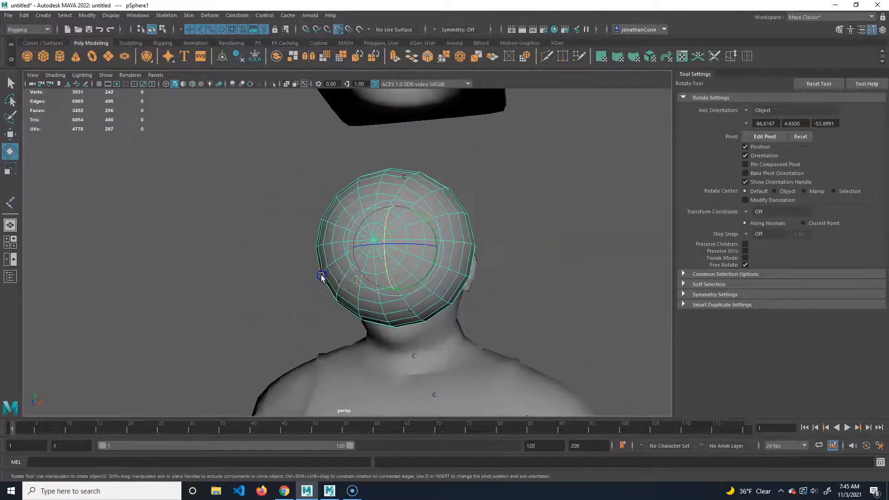
key(r)
drag(389, 252, 288, 242)
alt+right_drag(288, 241, 352, 281)
alt+drag(343, 278, 370, 269)
key(w)
alt+right_drag(370, 268, 263, 292)
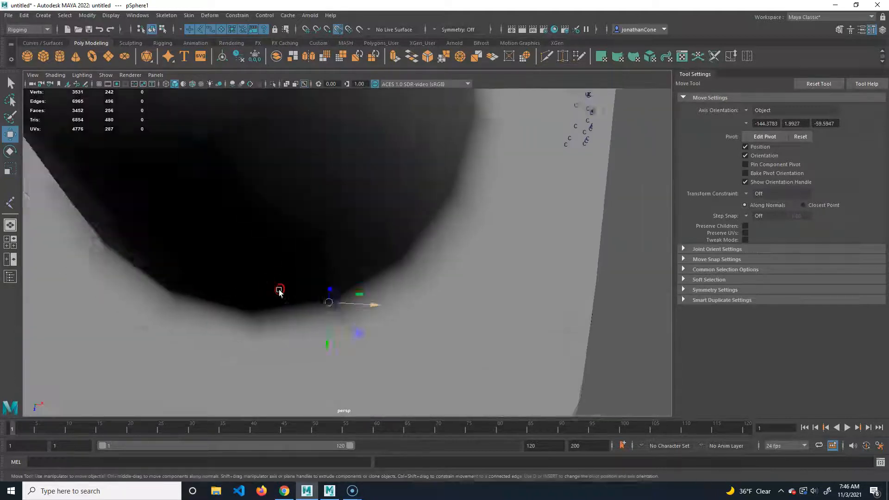
drag(356, 318, 359, 290)
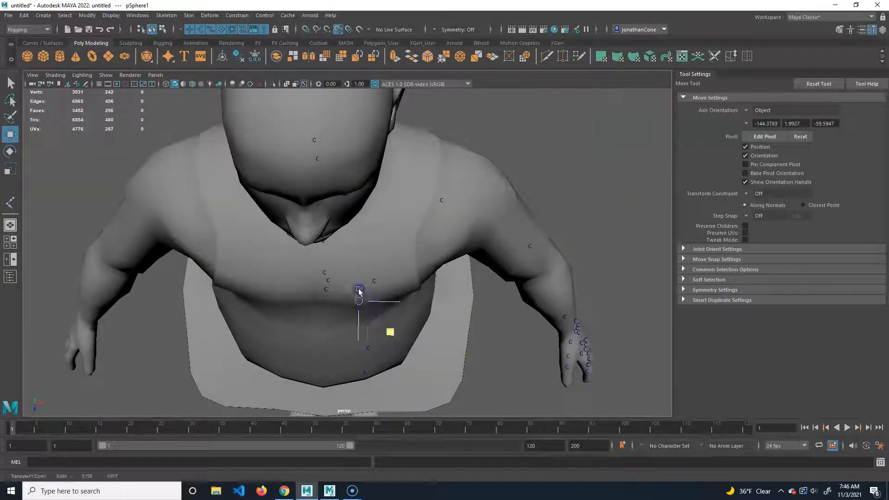
drag(356, 205, 355, 242)
key(ctrl+z)
drag(362, 317, 364, 235)
alt+right_drag(344, 240, 357, 282)
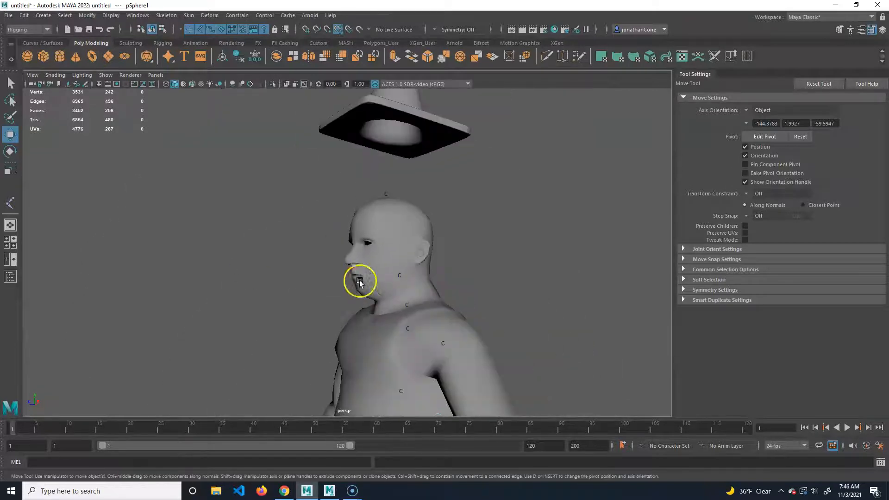
alt+middle_drag(357, 282, 301, 192)
key(ctrl+z)
alt+middle_drag(305, 275, 315, 304)
key(d)
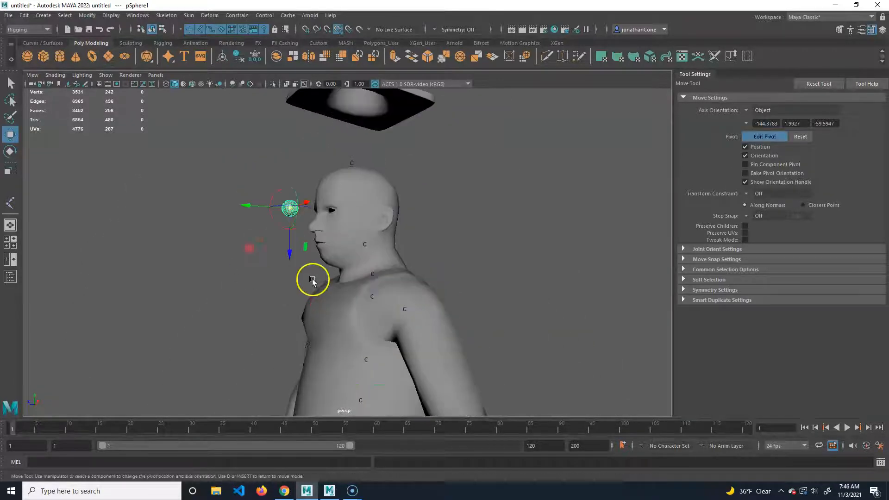
alt+drag(290, 240, 362, 289)
drag(362, 321, 361, 292)
key(ctrl+z)
key(d)
drag(348, 313, 349, 287)
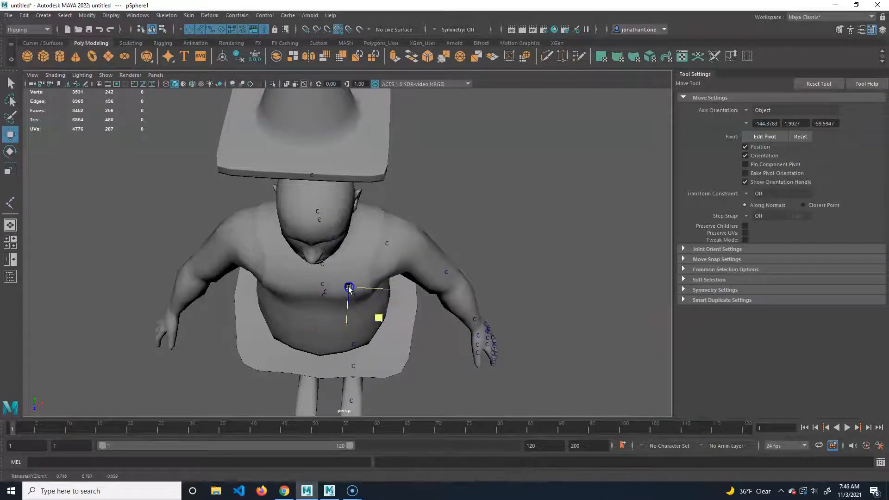
key(ctrl+z)
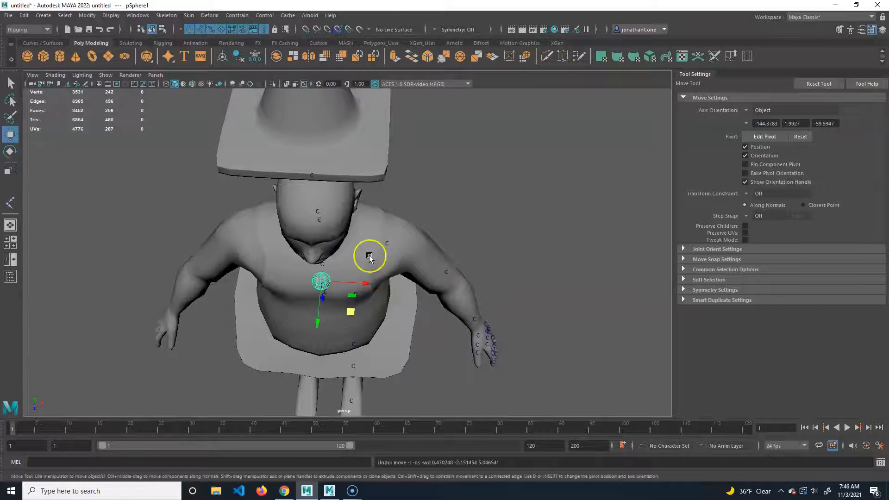
- Move the small sphere sideways and back to the character's left eye
drag(350, 309, 260, 258)
alt+right_drag(260, 258, 477, 340)
alt+drag(477, 341, 435, 307)
alt+middle_drag(435, 308, 429, 254)
alt+drag(281, 272, 333, 252)
alt+right_drag(334, 252, 383, 257)
alt+middle_drag(383, 257, 325, 289)
alt+drag(326, 290, 343, 286)
- Scale the sphere to eyeball size and adjust its position until it fills the left eye socket
key(r)
drag(324, 218, 311, 190)
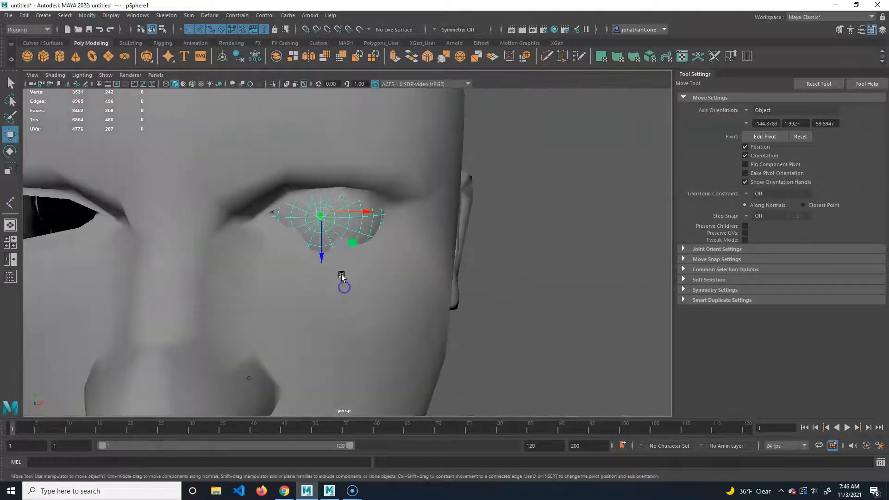
key(w)
drag(334, 160, 278, 199)
drag(262, 244, 355, 244)
drag(371, 204, 318, 256)
scroll(318, 256, down, 5)
drag(342, 229, 445, 233)
scroll(276, 251, down, 5)
- Select the character mesh and check how the eyeball fits within the left eye socket
click(446, 233)
click(343, 226)
alt+right_drag(360, 244, 588, 258)
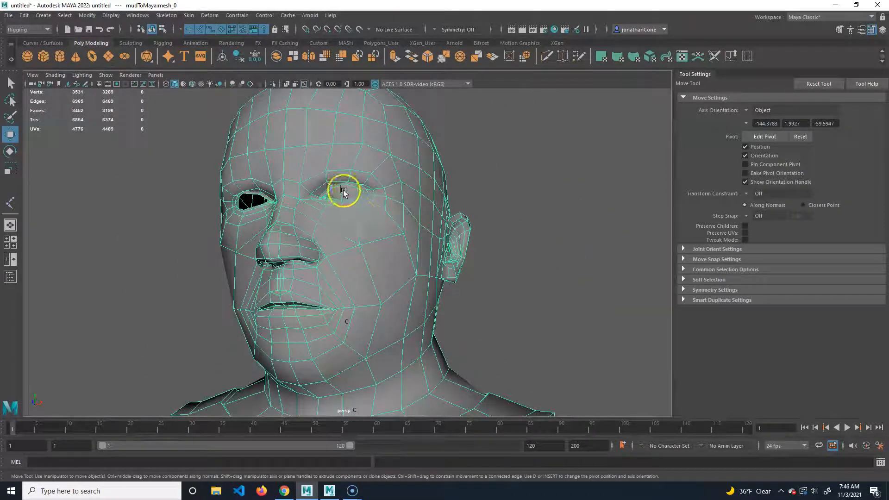
- Group the character's left eyeball sphere and duplicate the group
click(343, 190)
scroll(381, 237, down, 5)
alt+drag(324, 242, 341, 254)
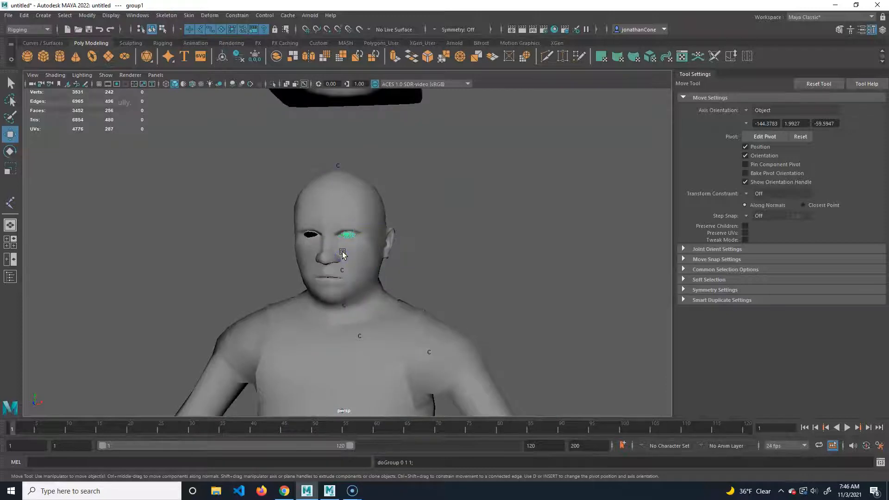
alt+middle_drag(388, 337, 394, 204)
alt+right_drag(551, 220, 435, 259)
alt+middle_drag(437, 273, 441, 215)
alt+right_drag(245, 245, 333, 258)
alt+middle_drag(433, 281, 478, 353)
alt+drag(492, 320, 471, 313)
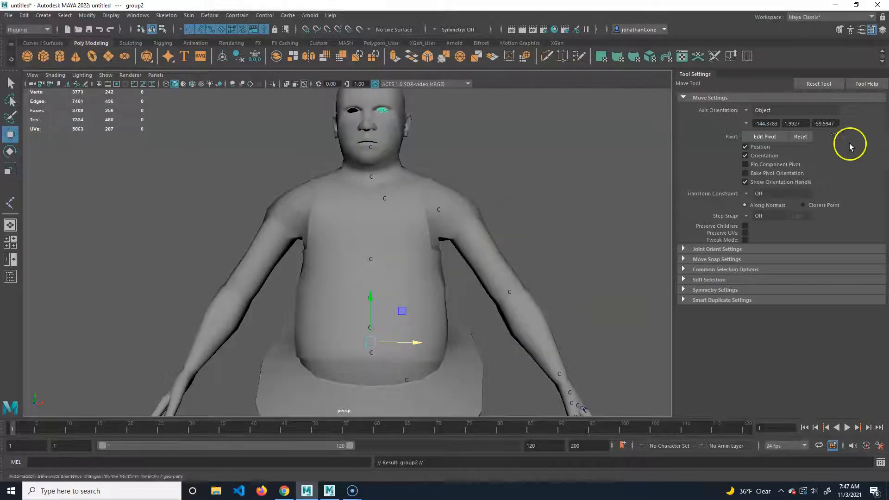
- Mirror the duplicated eye group into the character's right eye socket by giving it a negative Scale X
click(882, 30)
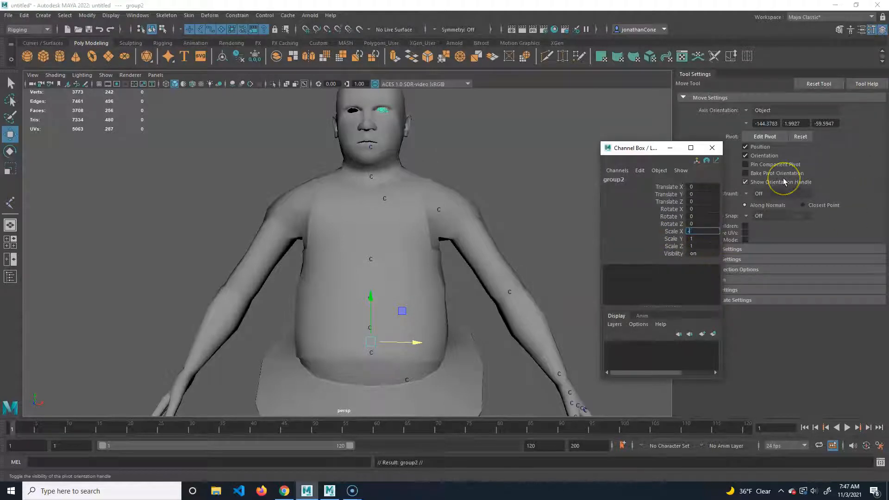
alt+middle_drag(417, 199, 415, 305)
alt+right_drag(414, 305, 469, 313)
click(404, 219)
click(333, 222)
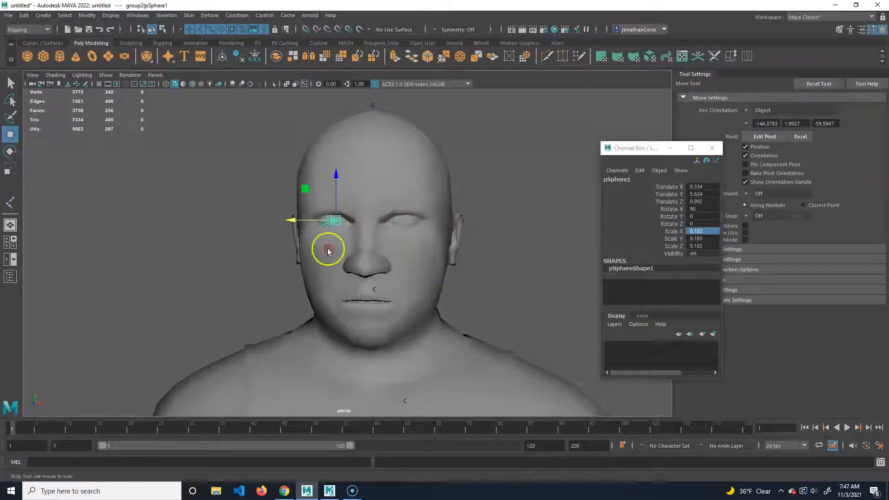
- Clear the selection and examine the whole character and the eyes from the front and side
alt+middle_drag(327, 250, 308, 180)
alt+right_drag(308, 181, 273, 199)
click(480, 196)
alt+right_drag(480, 197, 409, 247)
alt+middle_drag(409, 247, 418, 197)
alt+drag(472, 232, 425, 241)
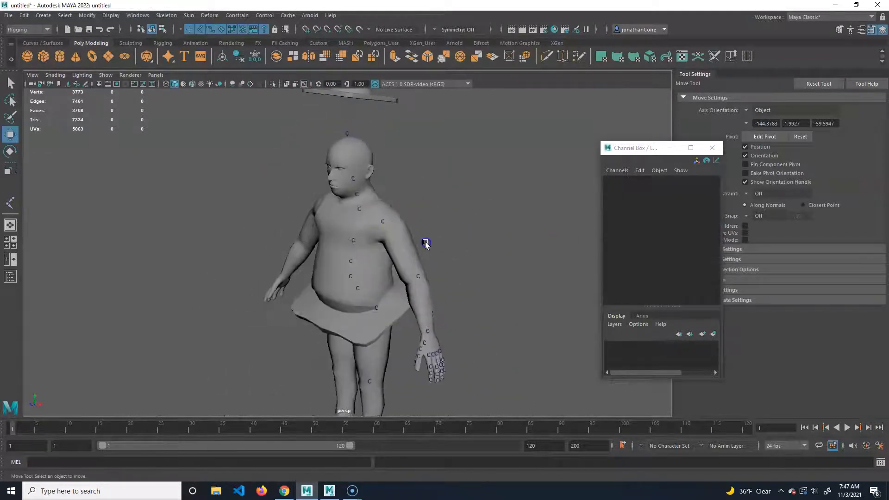
alt+right_drag(425, 242, 481, 238)
alt+middle_drag(377, 260, 363, 347)
alt+drag(180, 289, 227, 283)
alt+right_drag(226, 284, 296, 287)
alt+middle_drag(393, 283, 371, 331)
alt+drag(371, 331, 301, 329)
alt+right_drag(301, 328, 373, 303)
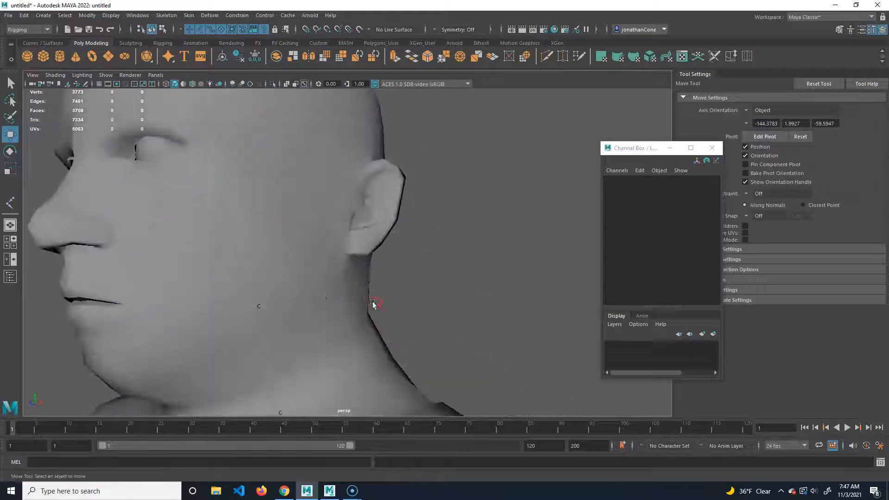
alt+middle_drag(135, 146, 290, 210)
- Rotate the left eyeball as a test of how it turns in its socket, and undo the rotation
click(319, 220)
key(e)
drag(311, 231, 353, 254)
key(ctrl+z)
key(ctrl+z)
- Close the floating Channel Box and create a cluster on the left eyeball to mark its centre
alt+right_drag(207, 252, 286, 211)
alt+middle_drag(256, 177, 302, 221)
click(712, 148)
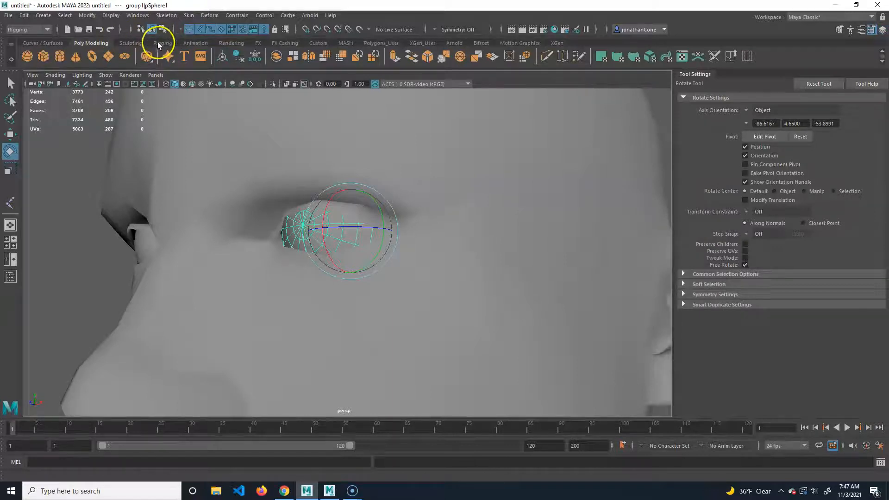
click(190, 16)
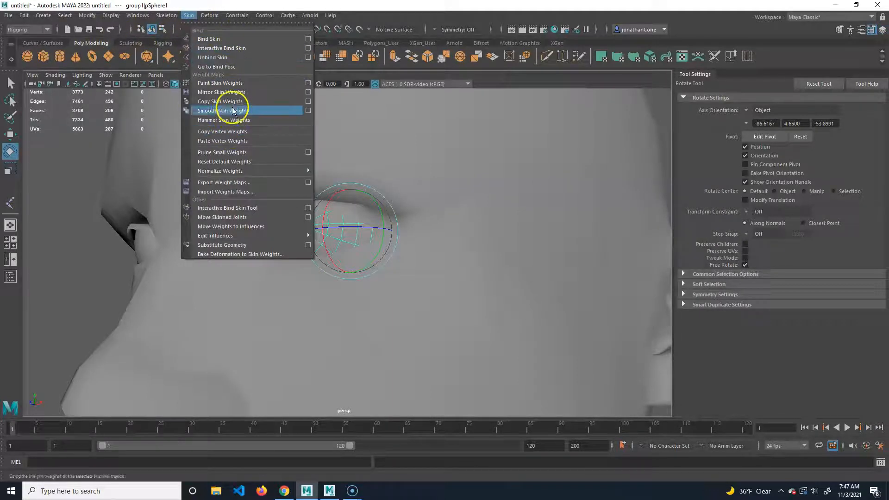
mouse_move(209, 14)
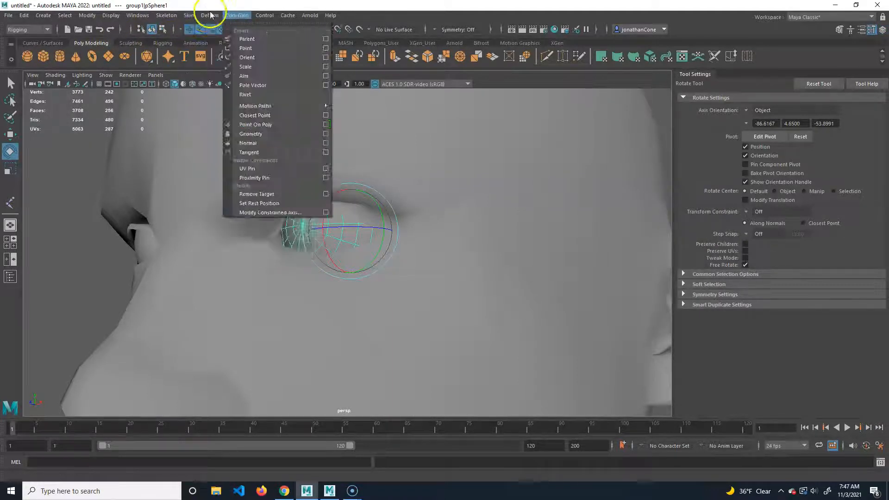
click(268, 42)
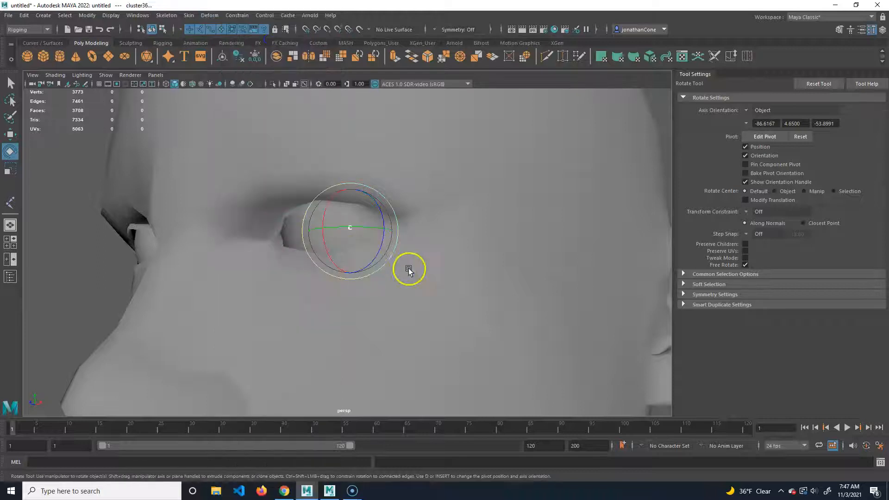
scroll(409, 232, down, 5)
alt+drag(409, 232, 303, 253)
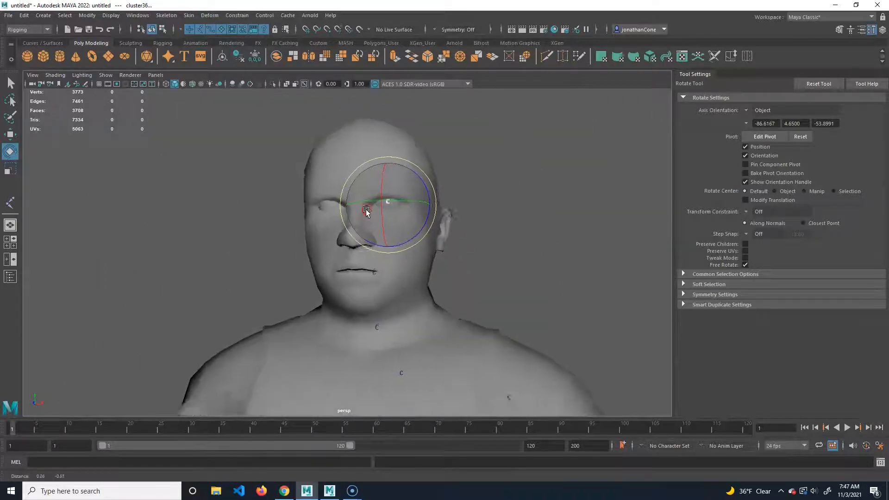
alt+middle_drag(367, 210, 343, 224)
click(524, 185)
- Examine the cluster placement along the torso, arm, hand and legs
scroll(405, 257, down, 5)
alt+middle_drag(406, 257, 379, 194)
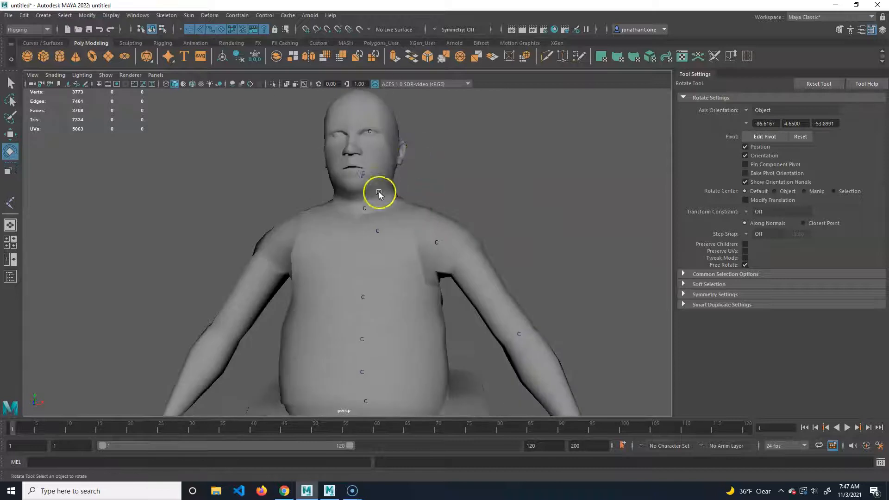
alt+middle_drag(435, 322, 447, 182)
alt+right_drag(470, 196, 412, 231)
alt+middle_drag(413, 231, 410, 191)
alt+middle_drag(461, 242, 457, 306)
alt+right_drag(414, 301, 456, 286)
alt+middle_drag(456, 286, 436, 299)
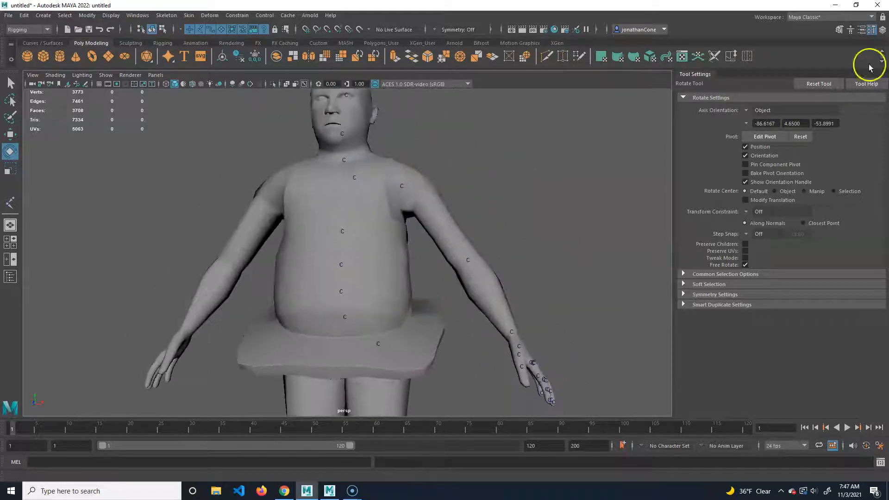
- Reopen the Channel Box / Layer Editor and dock it as a tab beside the Tool Settings
click(883, 31)
drag(655, 148, 886, 173)
drag(788, 10, 723, 74)
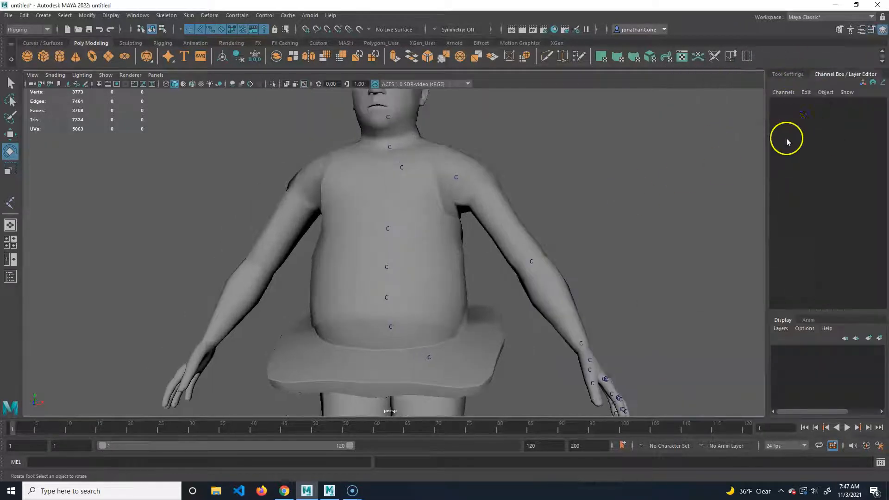
- Create a display layer from the selected character mesh and name it charGeo
click(437, 213)
scroll(466, 253, down, 5)
alt+middle_drag(469, 259, 454, 223)
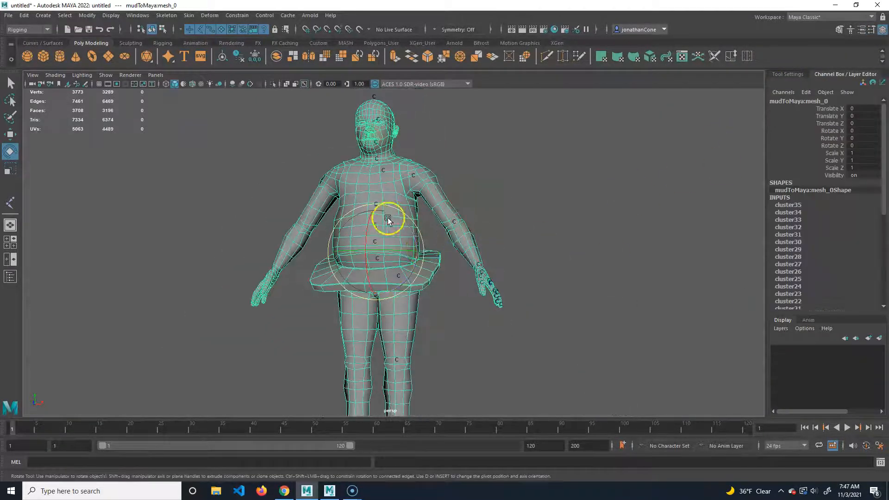
click(880, 341)
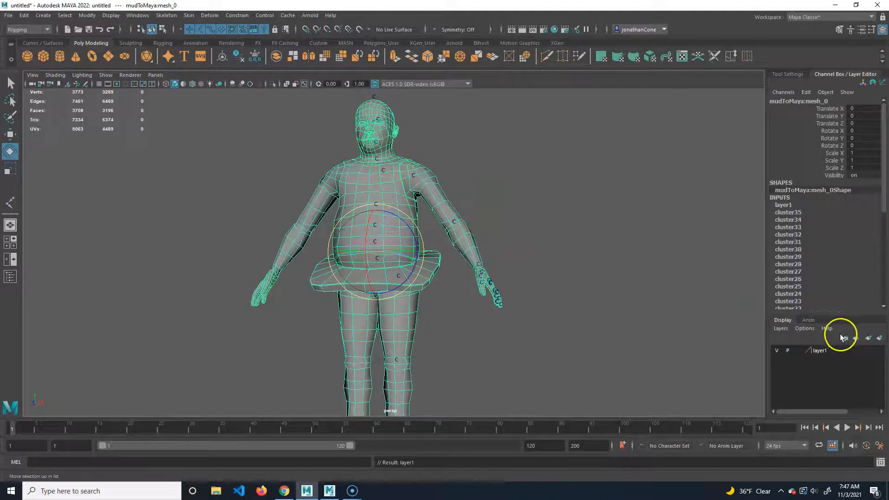
double_click(825, 351)
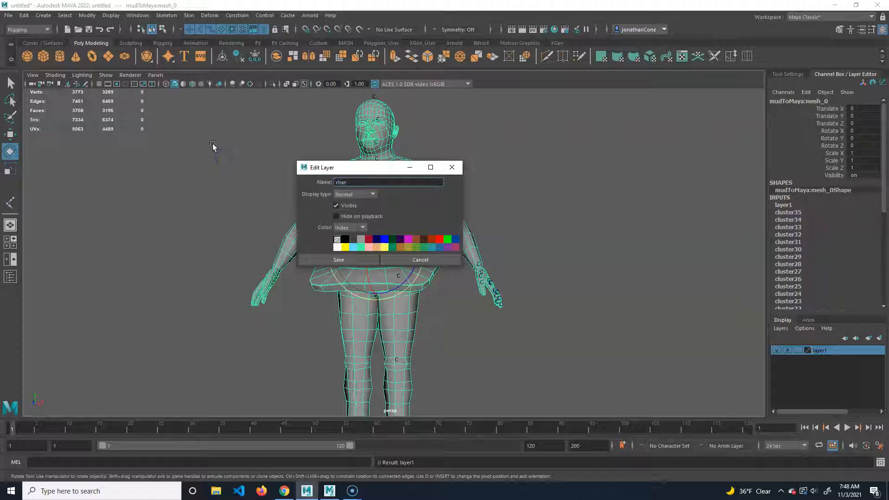
key(Return)
click(335, 260)
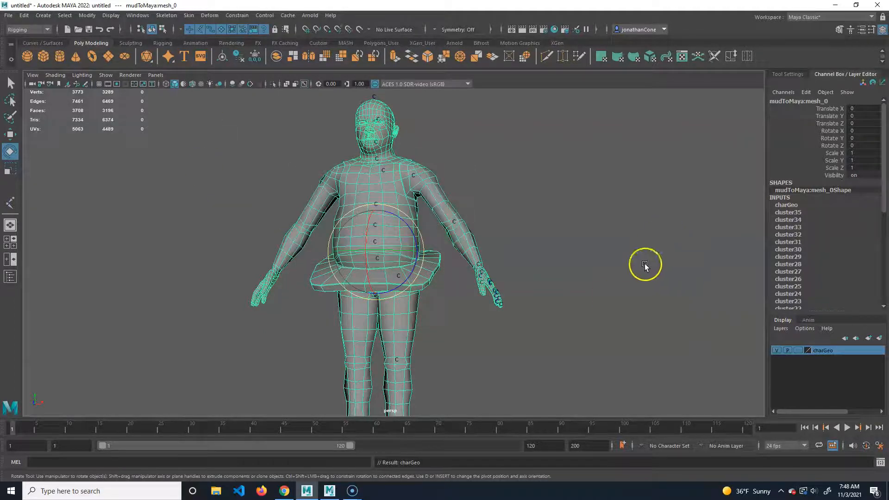
- Set the charGeo layer's display type to Template and clear the mesh selection
click(798, 350)
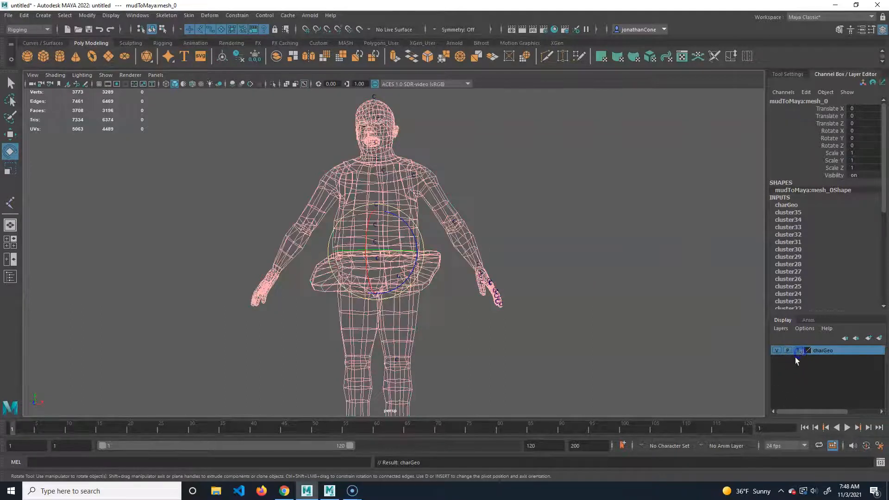
click(579, 346)
alt+drag(579, 346, 563, 366)
alt+middle_drag(563, 365, 603, 254)
alt+right_drag(604, 254, 527, 286)
alt+middle_drag(527, 285, 547, 407)
alt+right_drag(611, 329, 468, 304)
alt+drag(468, 304, 447, 295)
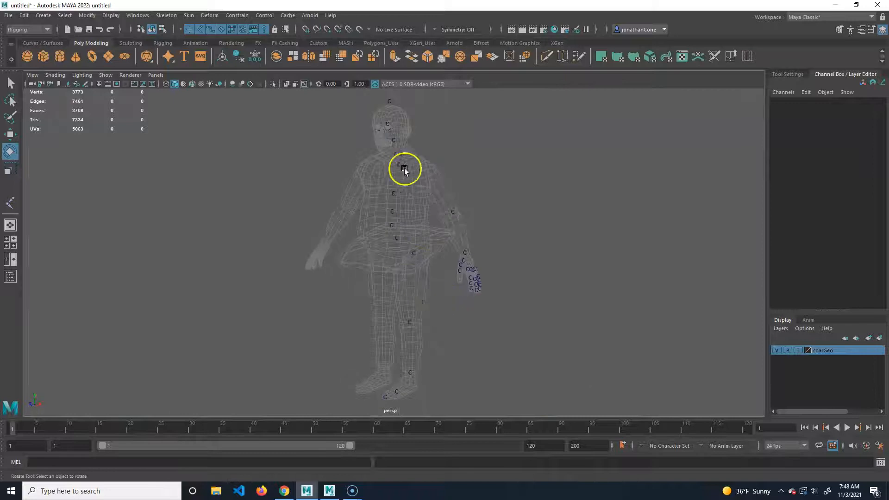
- Examine the clusters through the templated mesh from the feet up to the head
alt+middle_drag(445, 374, 459, 338)
alt+right_drag(351, 310, 515, 331)
alt+middle_drag(515, 331, 456, 314)
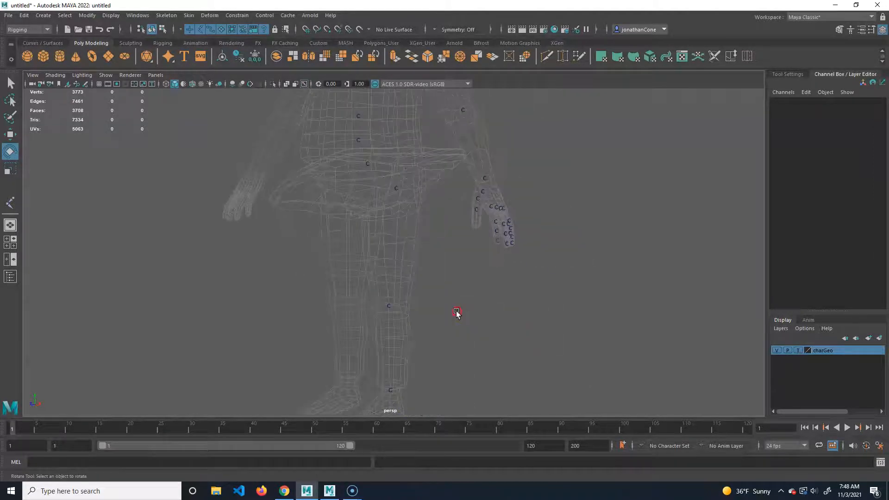
alt+middle_drag(478, 362, 487, 325)
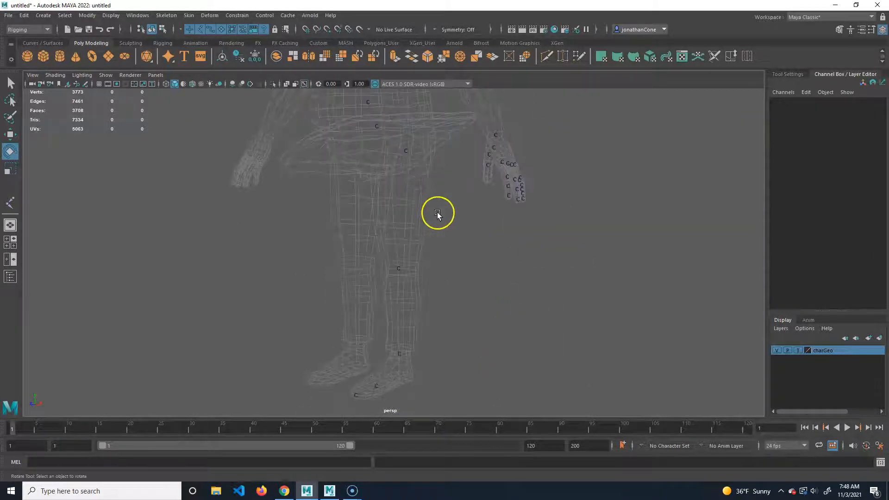
alt+middle_drag(437, 212, 431, 242)
alt+middle_drag(464, 377, 456, 282)
alt+middle_drag(438, 252, 429, 209)
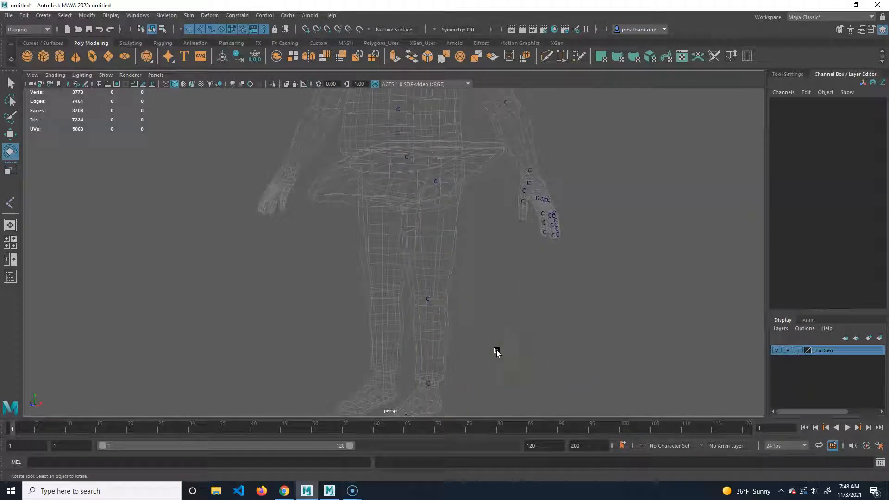
alt+middle_drag(498, 273, 494, 340)
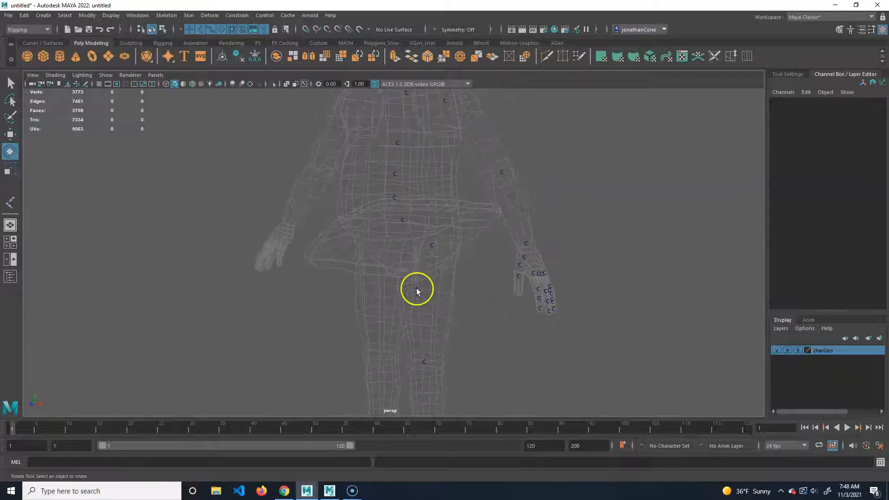
alt+right_drag(415, 320, 427, 289)
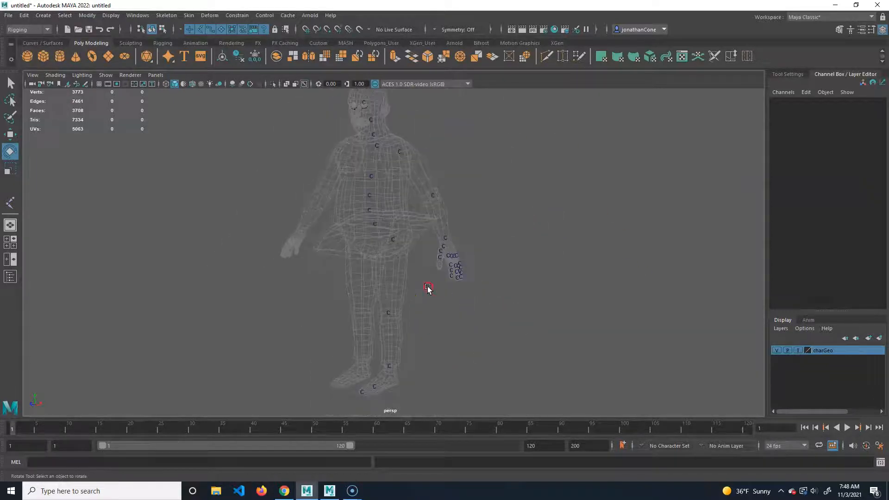
- Hide the charGeo layer to isolate the clusters in the view
click(778, 352)
alt+middle_drag(413, 254, 429, 183)
alt+right_drag(301, 248, 461, 250)
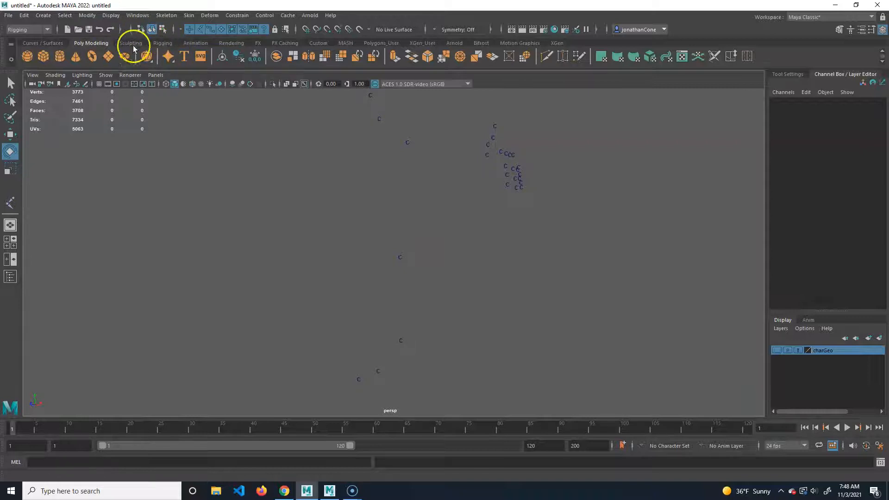
click(38, 17)
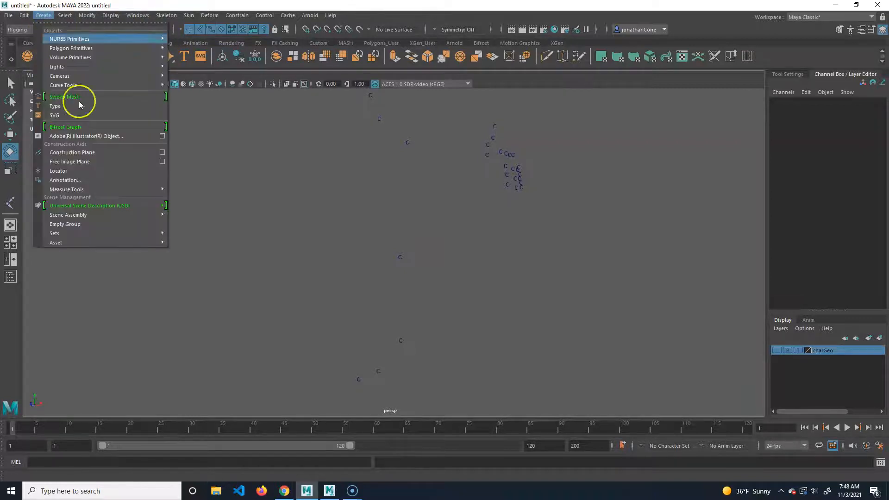
click(167, 292)
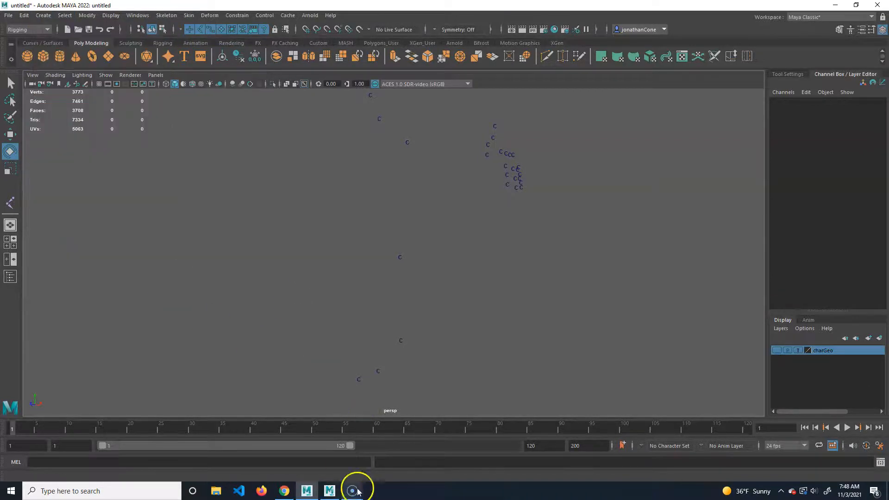
click(348, 456)
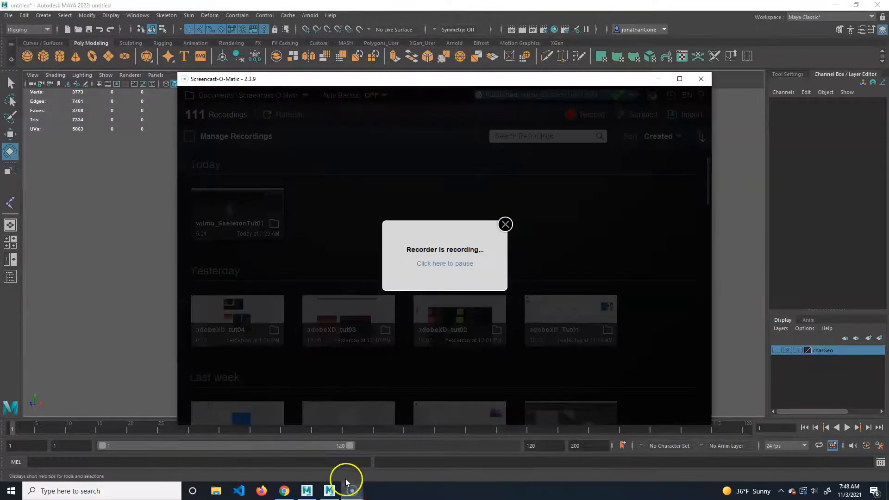